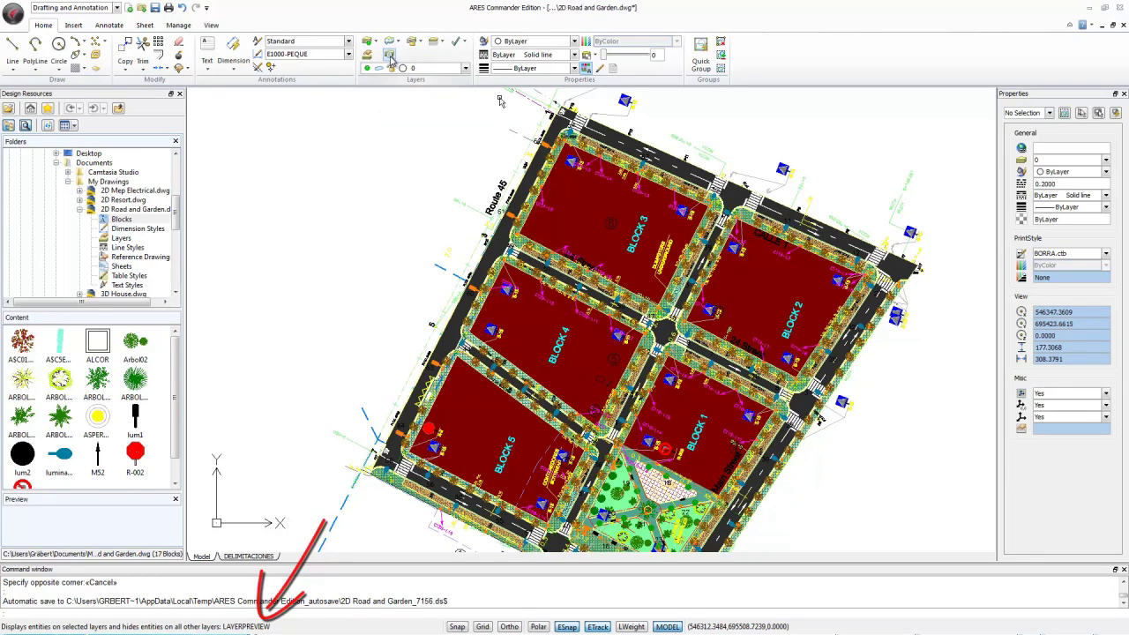
- Open Layer Preview for the road-and-garden plan's layer list
left_click(391, 57)
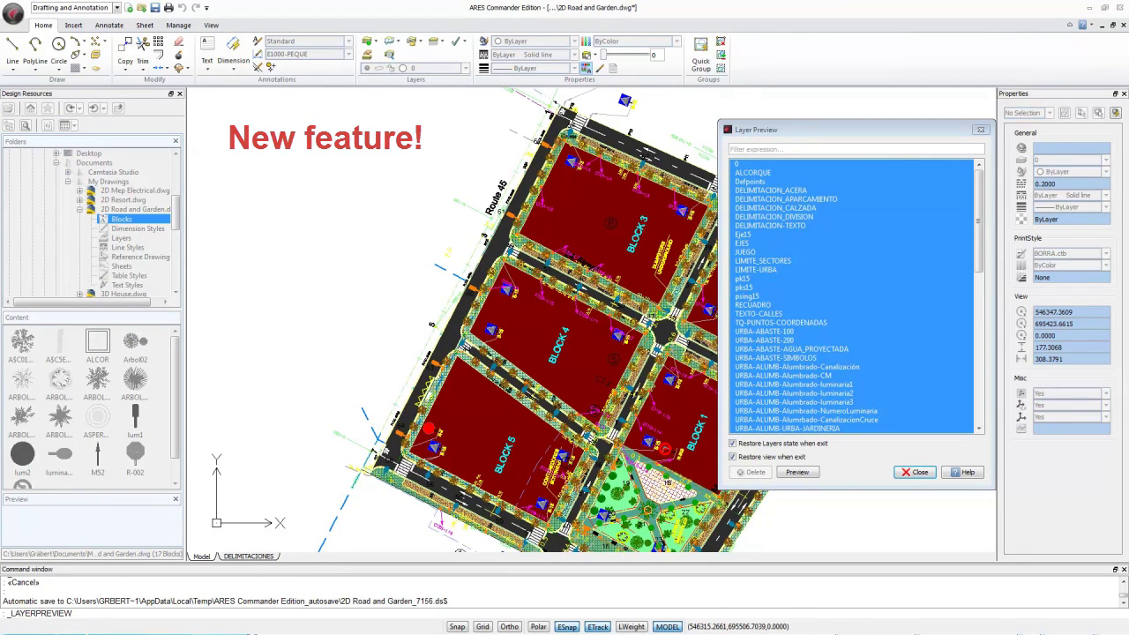
left_click(765, 253)
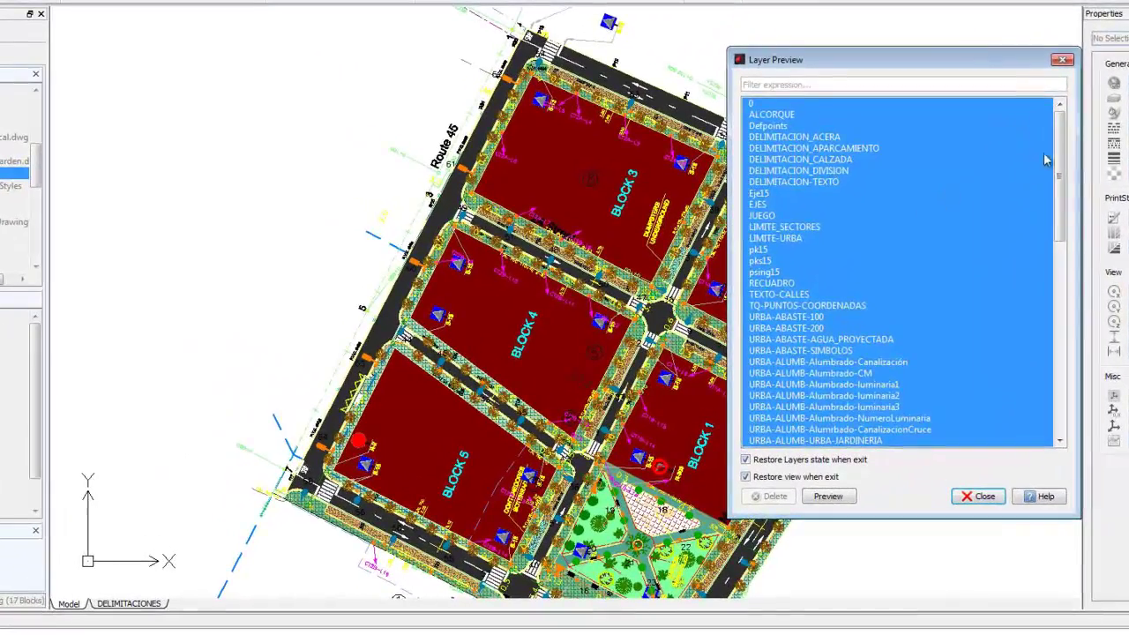
left_click_drag(1061, 156, 1060, 246)
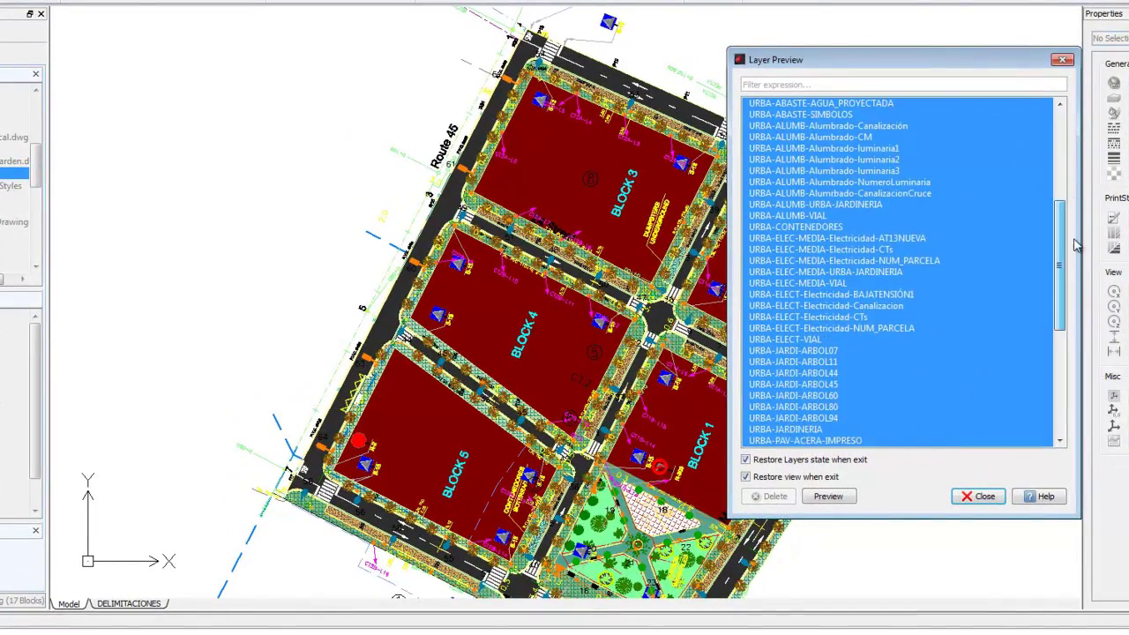
- Preview the Alumbrado, URBA-ALUMB-VIAL, AT13NUEVA and JARDINERIA layers one at a time
left_click(845, 136)
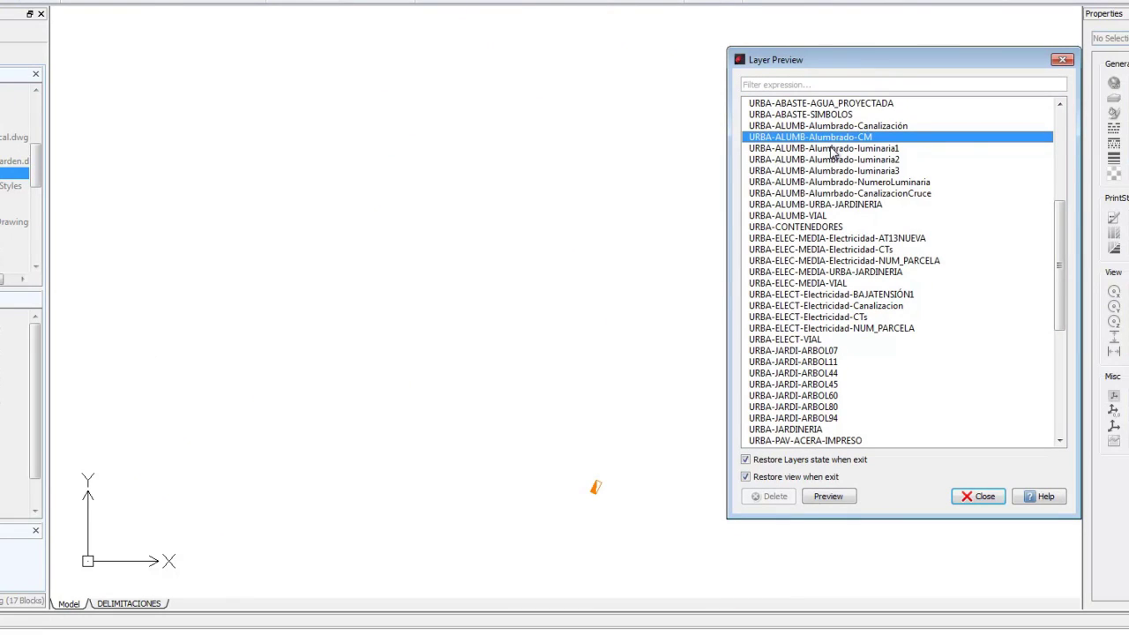
left_click(828, 159)
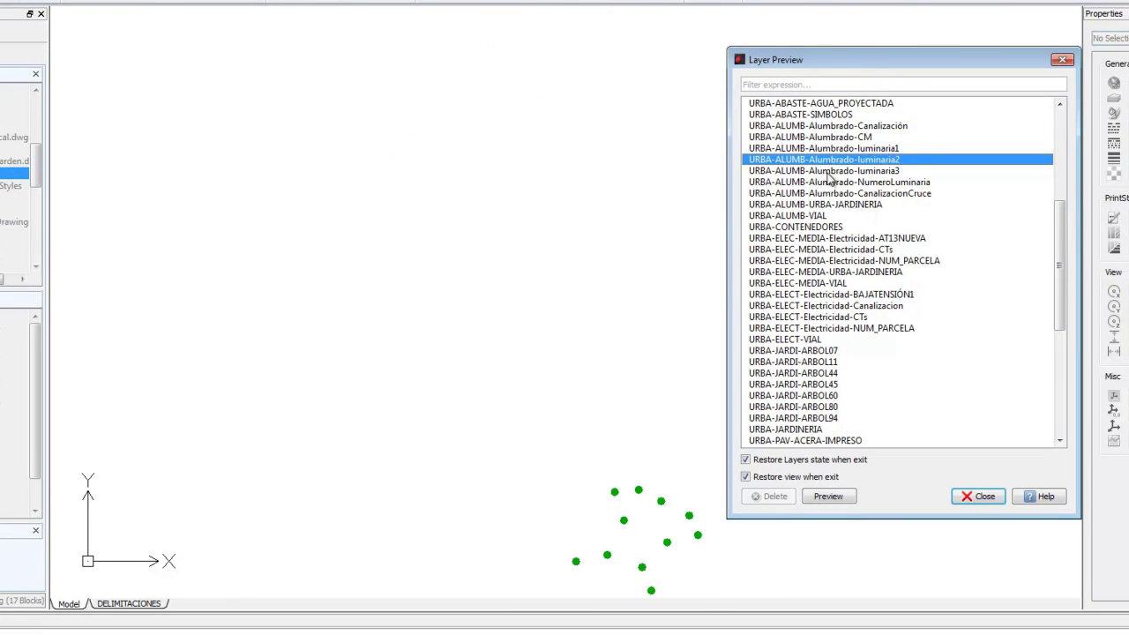
left_click(829, 181)
left_click(822, 193)
left_click(816, 215)
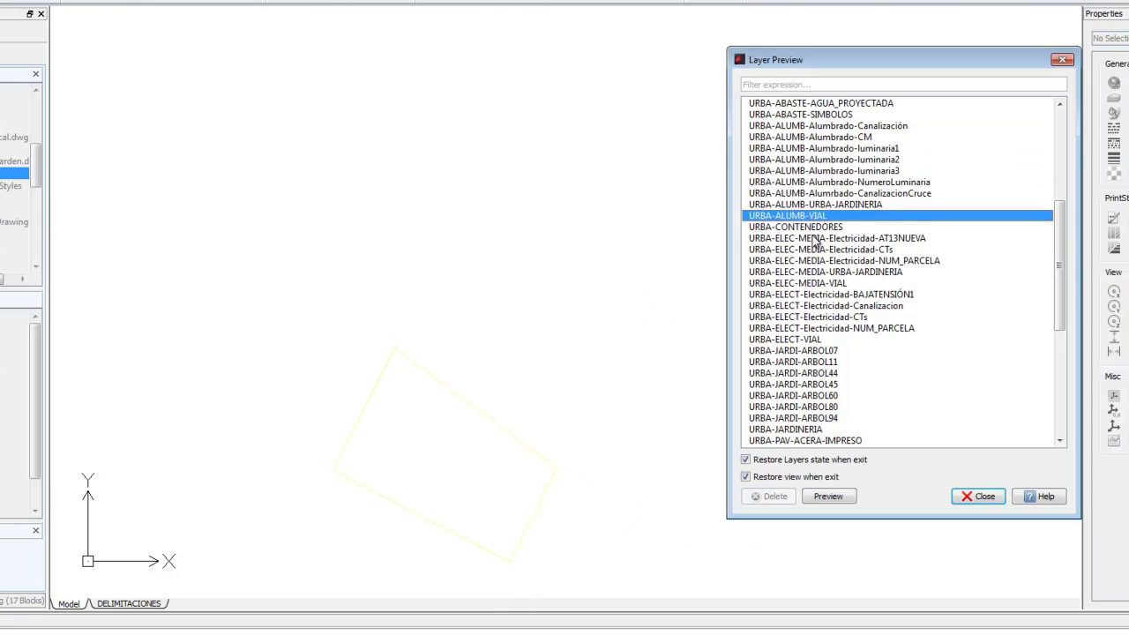
left_click(820, 238)
left_click(818, 273)
- Preview AT13NUEVA, NumeroLuminaria, Alumbrado-CM, Canalización, ABASTE-SIMBOLOS and JARDINERIA individually again
left_click(815, 240)
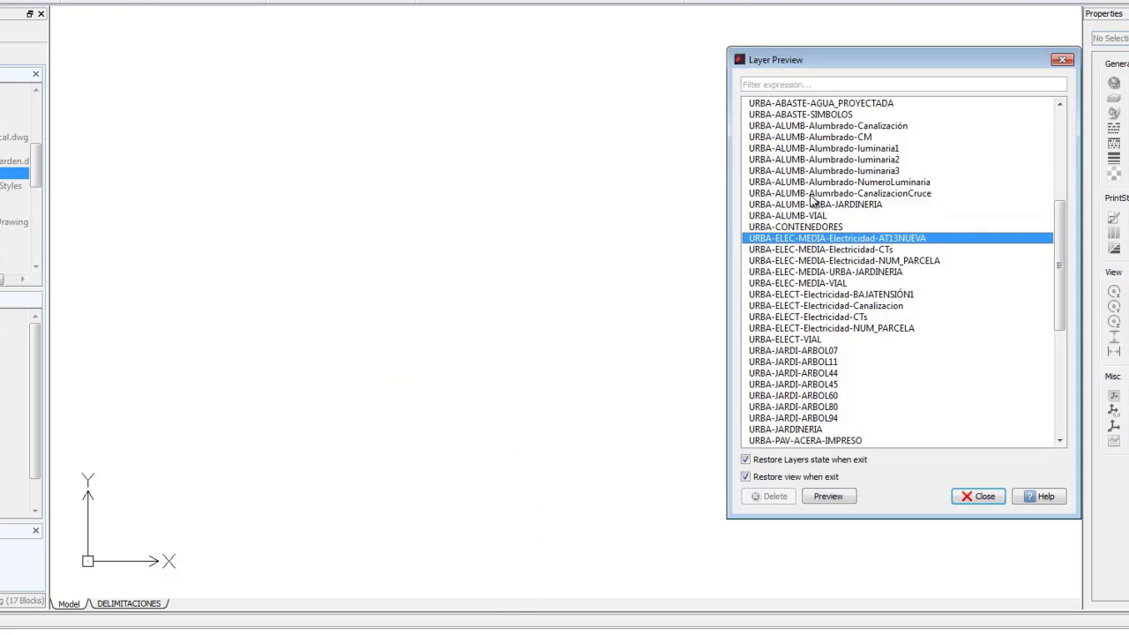
left_click(810, 182)
left_click(801, 139)
left_click(803, 126)
left_click(802, 114)
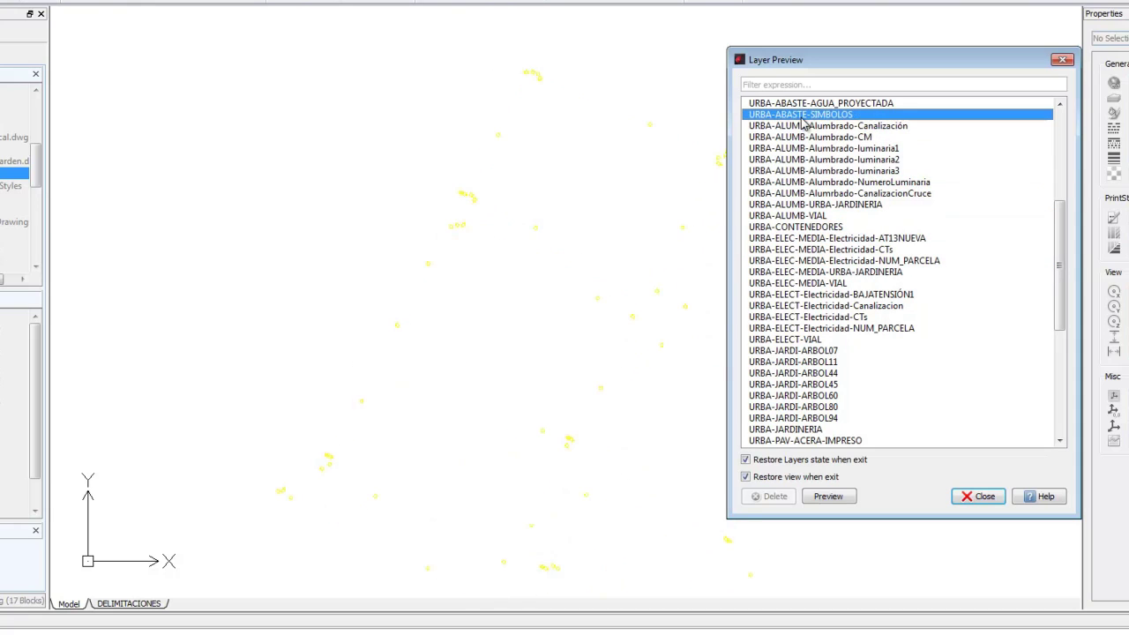
left_click(816, 193)
left_click(818, 273)
- Preview nine adjacent layers together, then a single URBA-PAV paving layer
left_click_drag(823, 330, 822, 104)
scroll(828, 313, "down", 5)
left_click(838, 345)
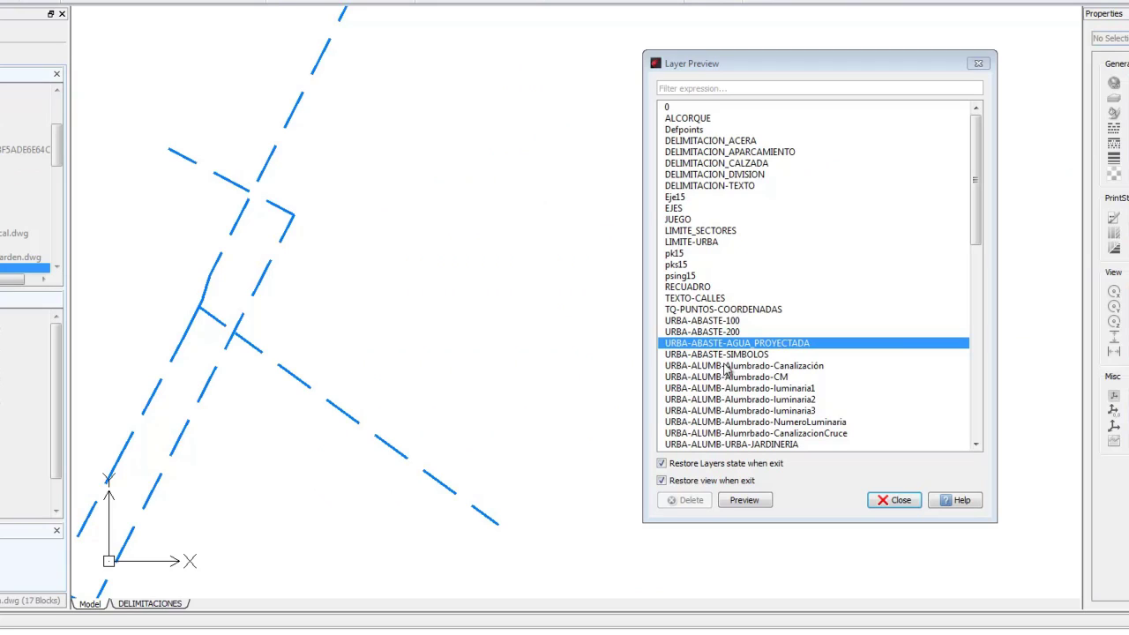
- Preview Canalización and luminaria2 singly, then URBA-ABASTE-SIMBOLOS through luminaria3 together
left_click(730, 365)
left_click(733, 399)
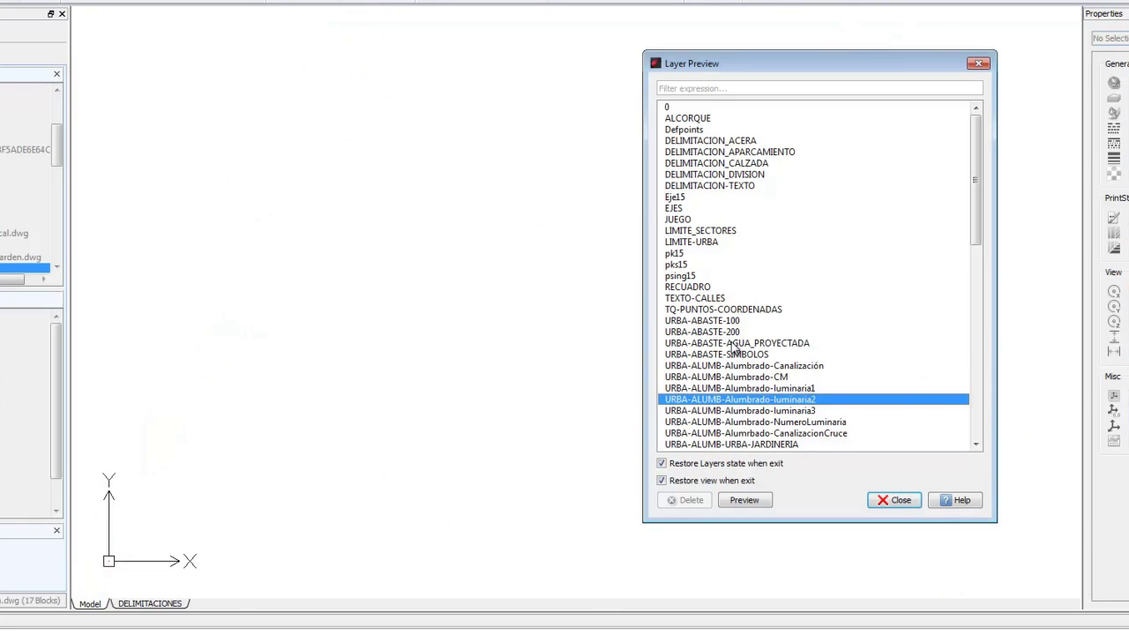
mouse_move(748, 356)
left_mouse_down()
mouse_move(743, 418)
mouse_move(755, 419)
left_mouse_up()
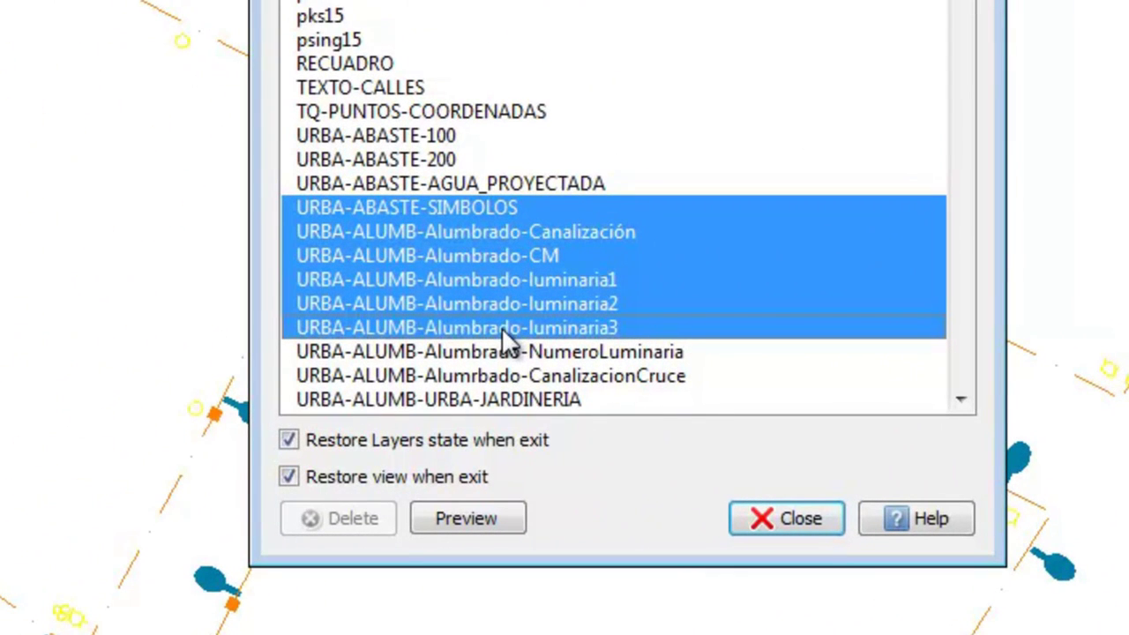
- Turn off 'Restore Layers state when exit' in Layer Preview
left_click(290, 440)
left_click(290, 440)
left_click(289, 441)
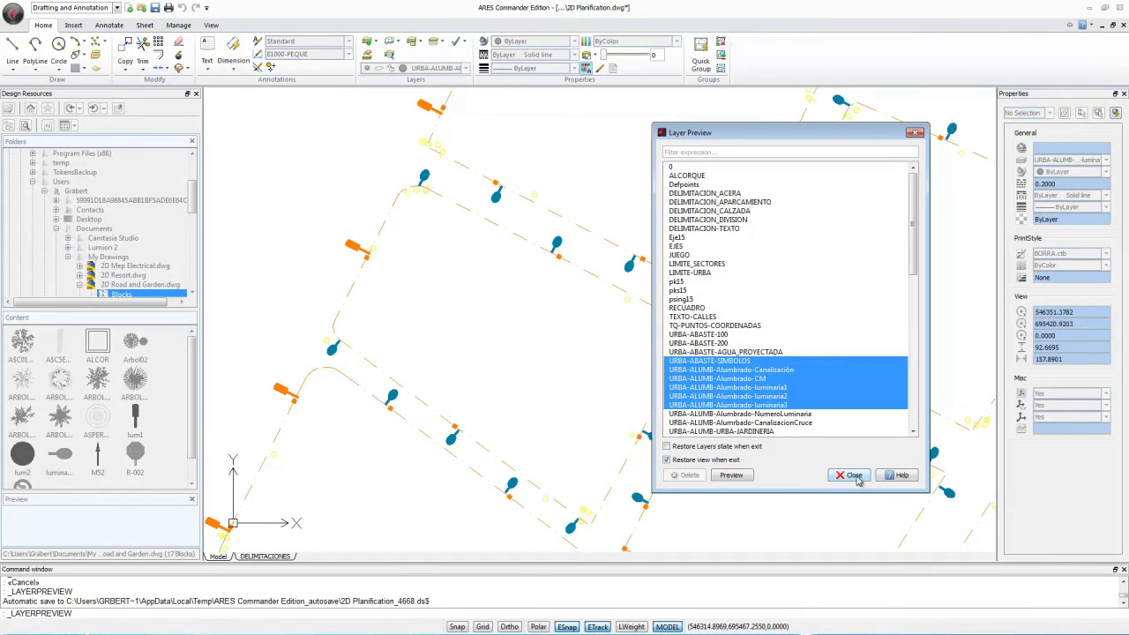
- Close the preview, then select Alumbrado-CM through Alumbrado-luminaria3 together
left_click(853, 475)
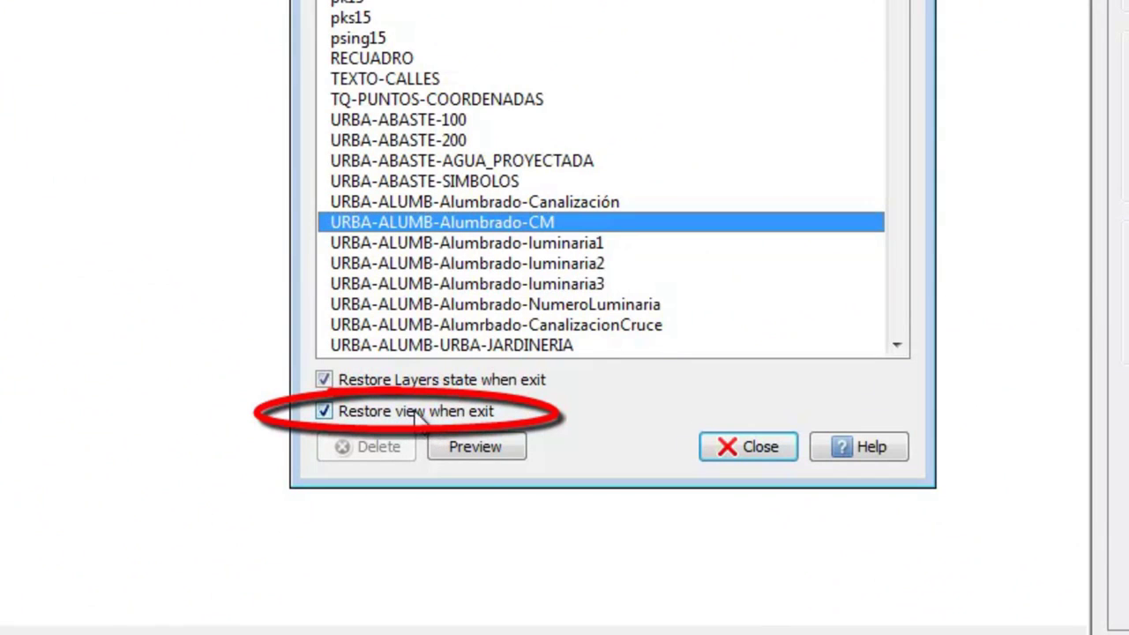
left_click_drag(442, 284, 447, 230)
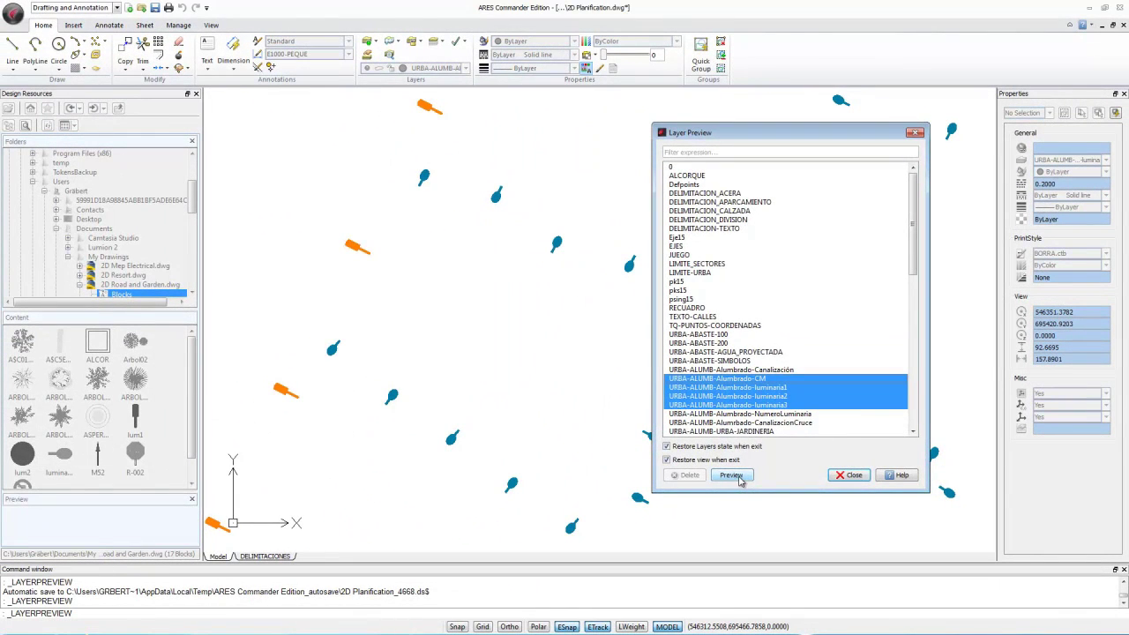
left_click(738, 479)
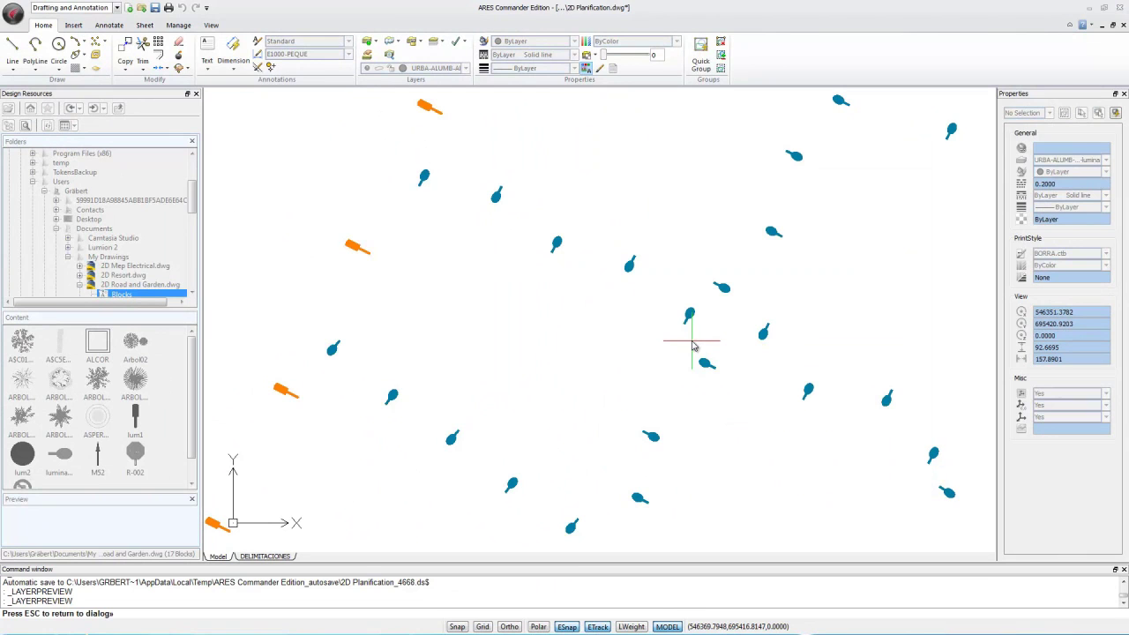
mouse_move(723, 308)
middle_mouse_down()
mouse_move(542, 493)
mouse_move(649, 411)
mouse_move(632, 335)
mouse_move(774, 252)
middle_mouse_up()
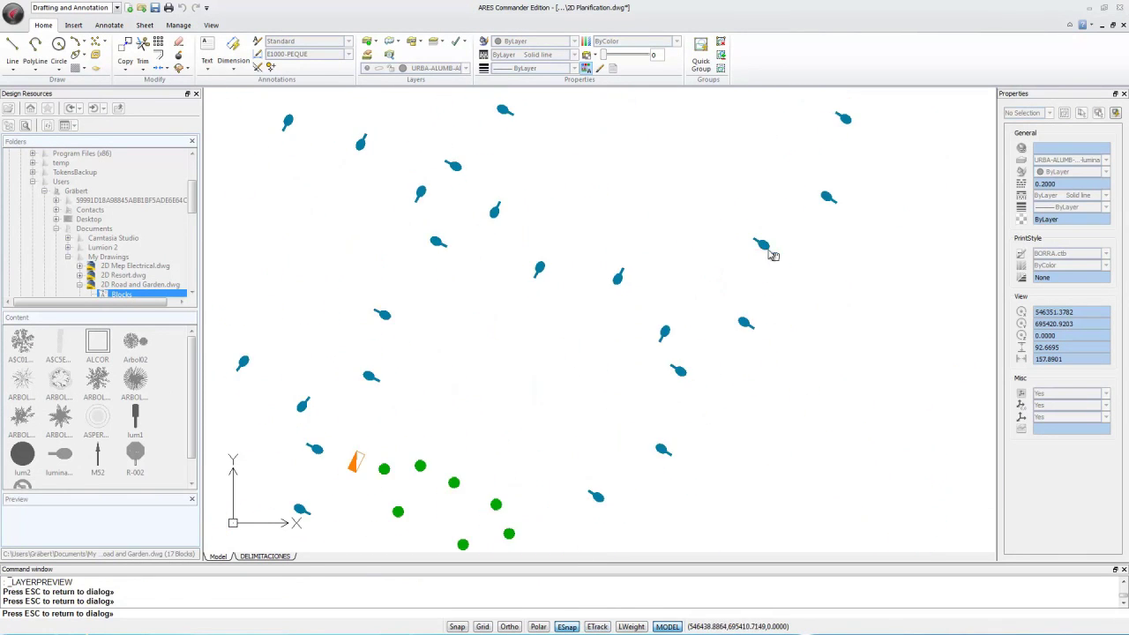
scroll(659, 340, "up", 3)
scroll(665, 314, "down", 3)
middle_click_drag(517, 429, 806, 312)
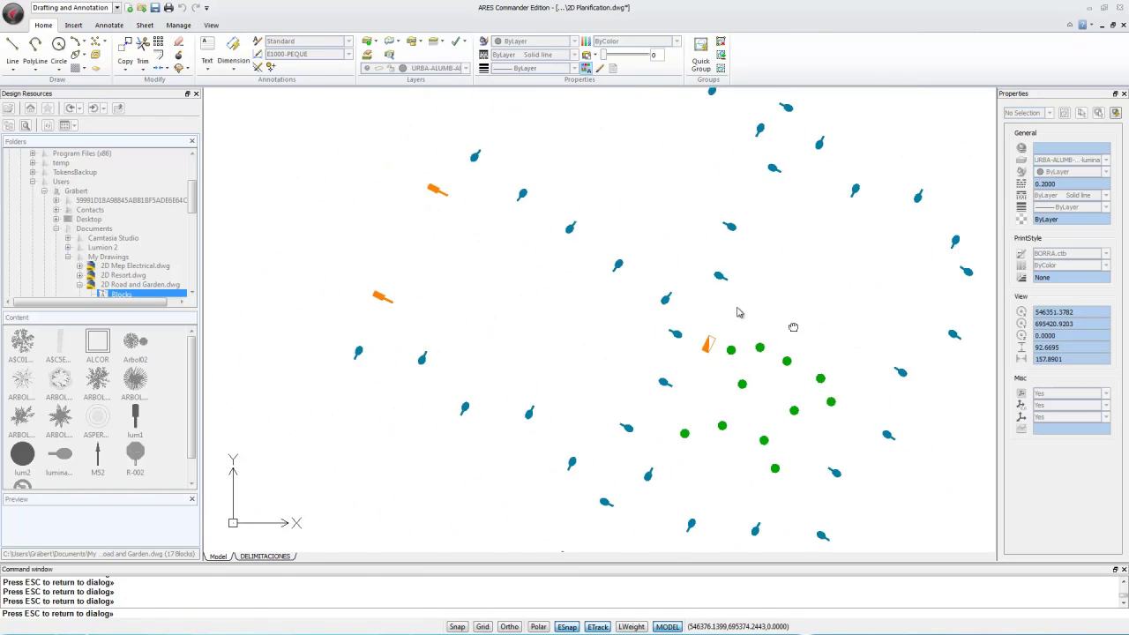
scroll(469, 173, "up", 2)
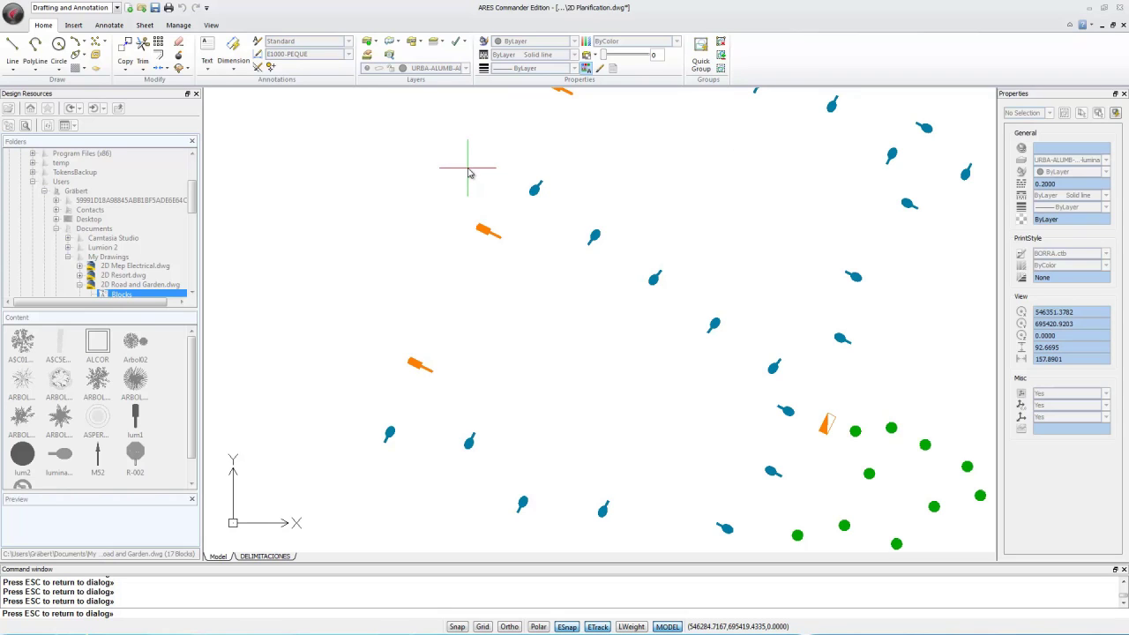
key("Escape")
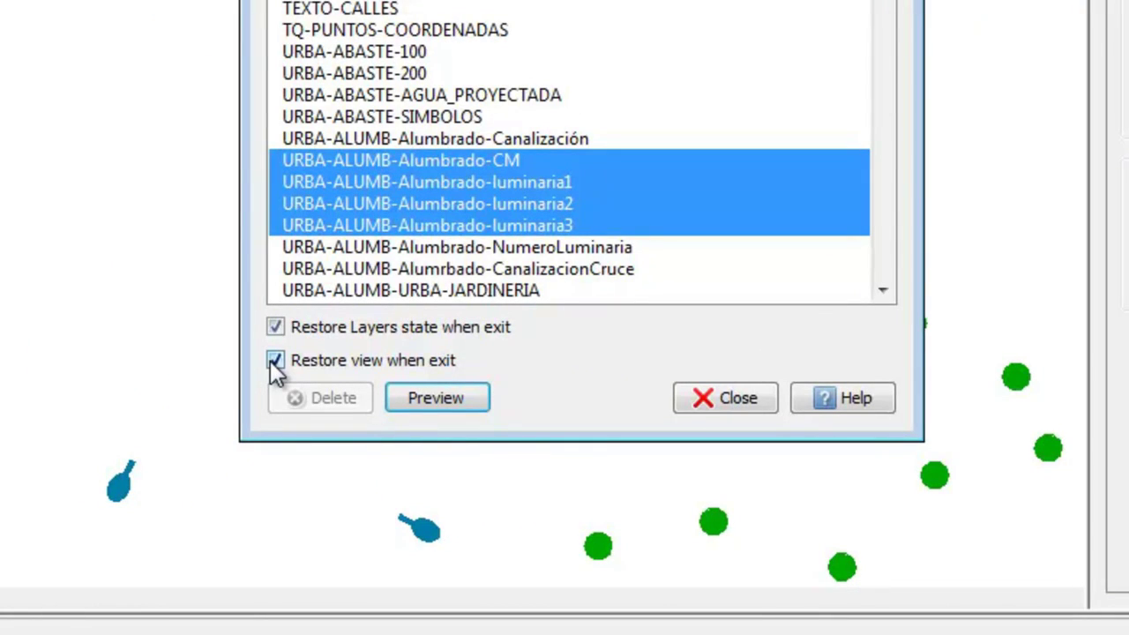
key("Tab")
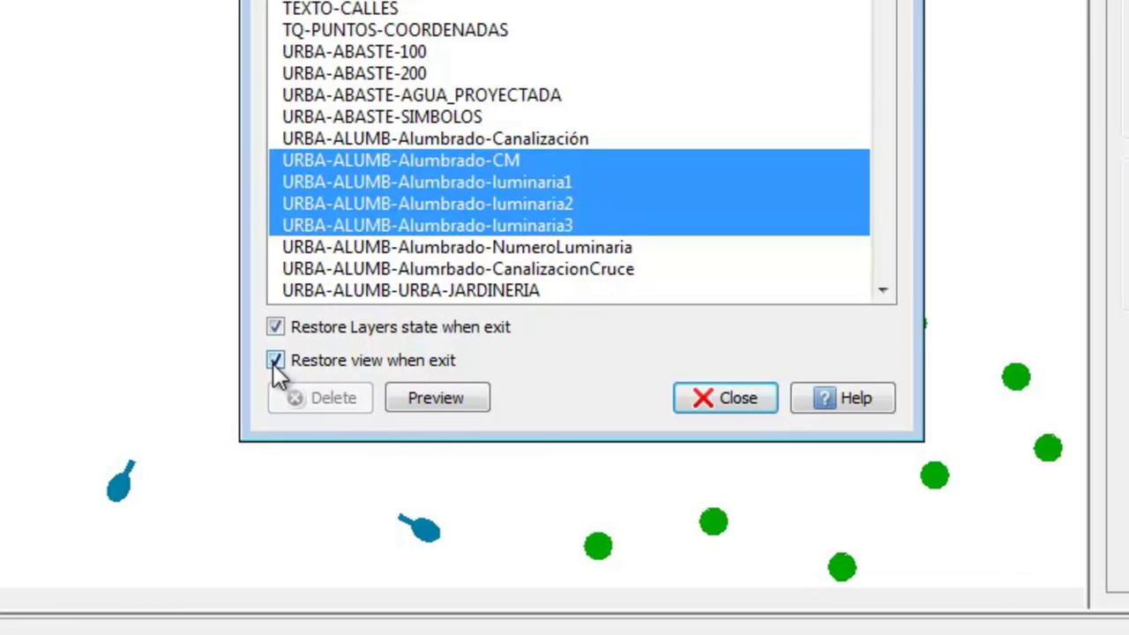
- Close Layer Preview without restoring layer states, keeping the four Alumbrado layers, then reopen it
left_click(276, 327)
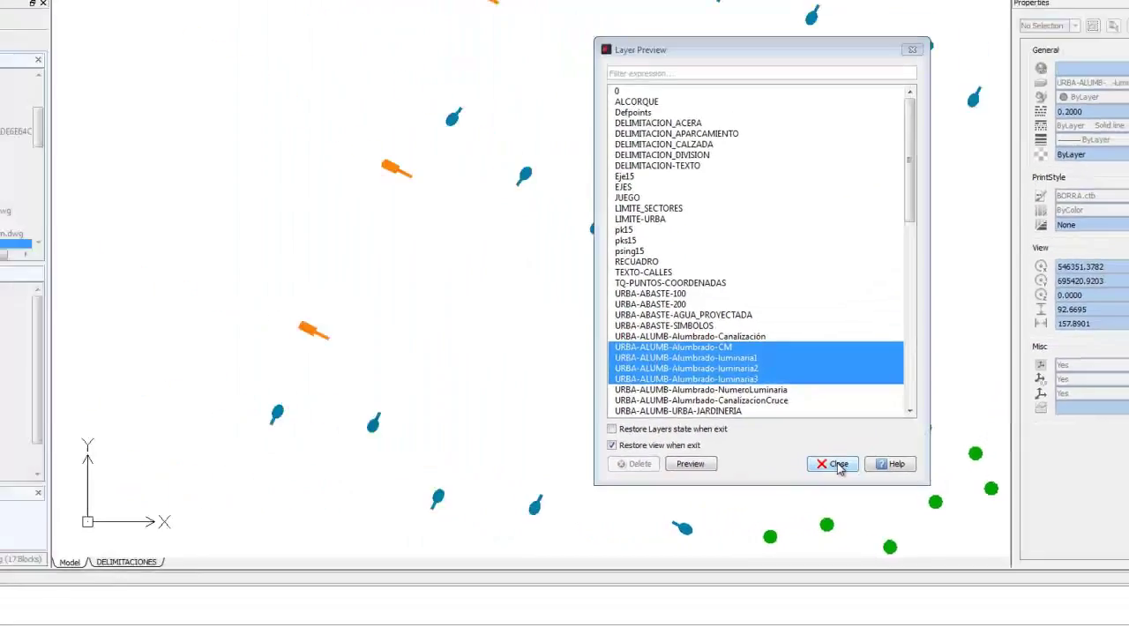
left_click(837, 465)
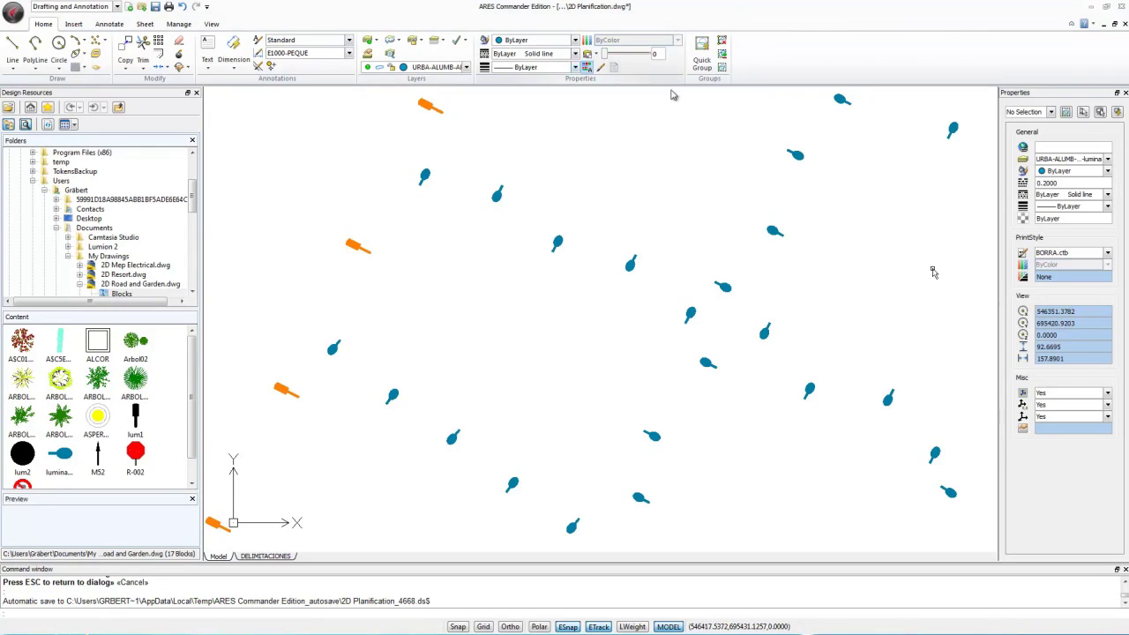
left_click(390, 53)
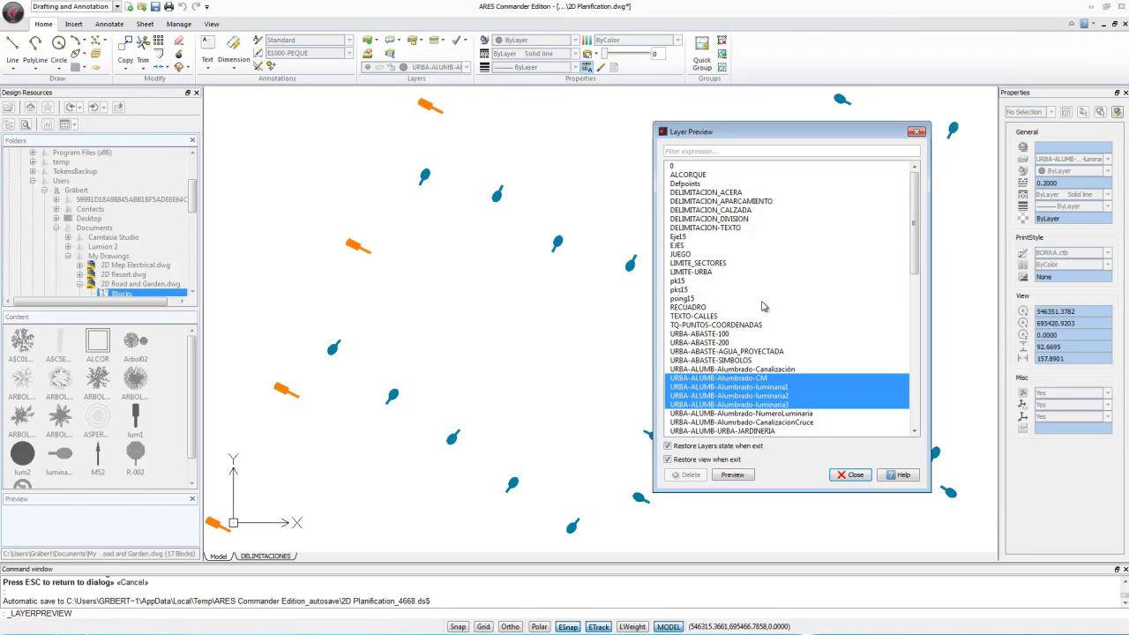
- Preview ABASTE-200, AGUA_PROYECTADA, Alumbrado, TQ-PUNTOS-COORDENADAS, LIMITE-URBA and LIMITE_SECTORES layers individually
left_click(708, 343)
left_click(707, 351)
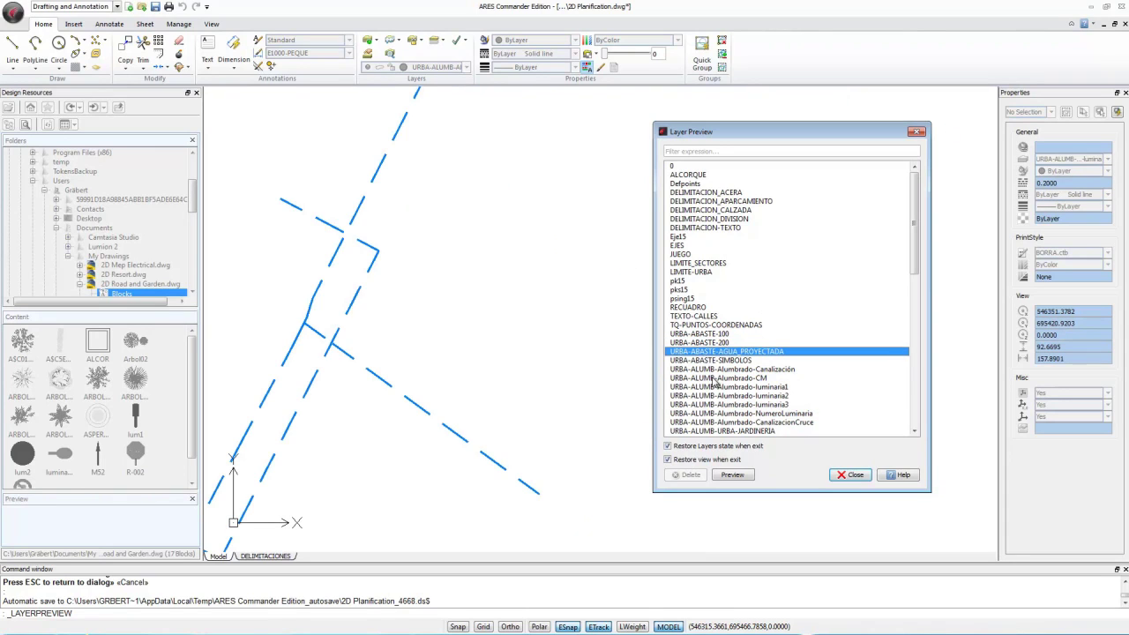
left_click(710, 377)
left_click(708, 394)
left_click(710, 369)
left_click(706, 350)
left_click(702, 324)
left_click(692, 273)
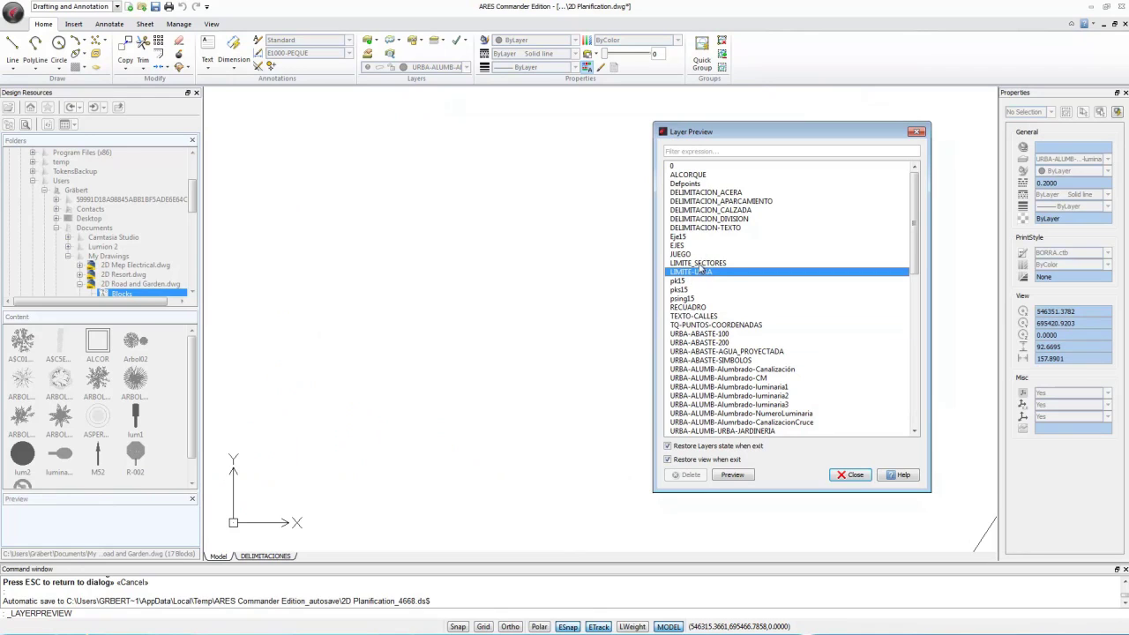
left_click(701, 264)
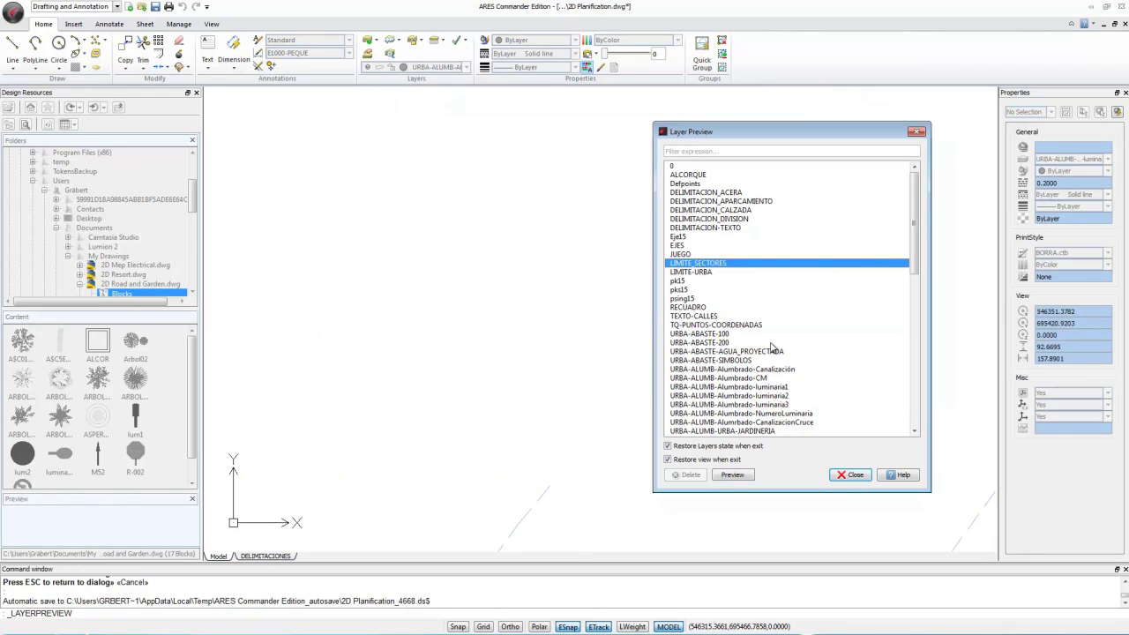
- Preview a range of URBA layers, then URBA-ABASTE-100 through Alumbrado-luminaria3 together
left_click_drag(791, 336, 805, 428)
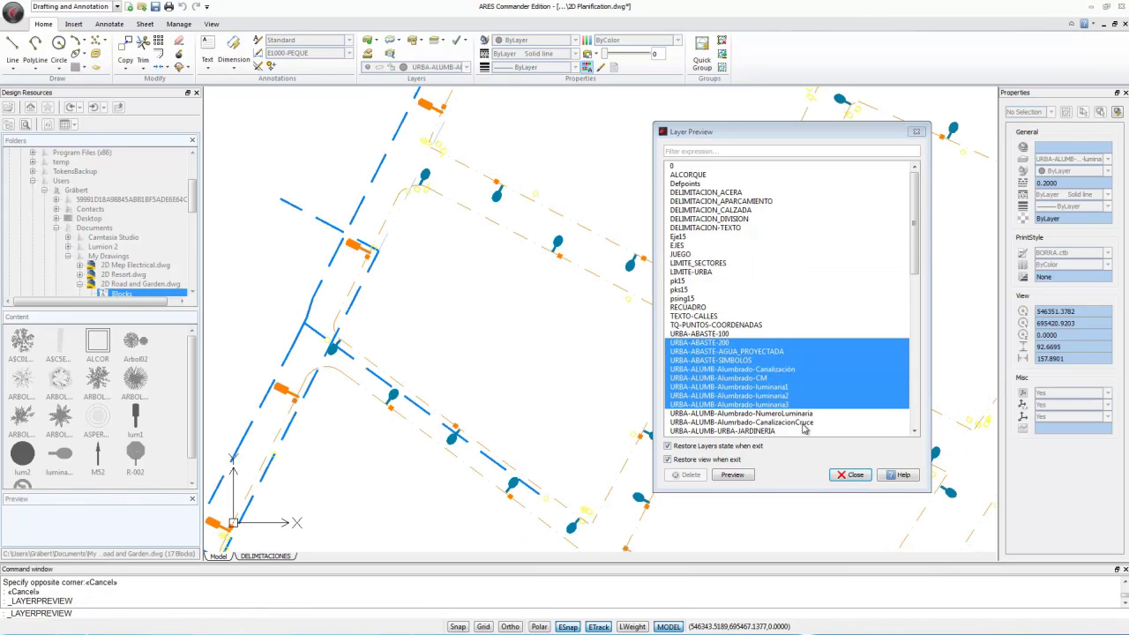
left_click(716, 336)
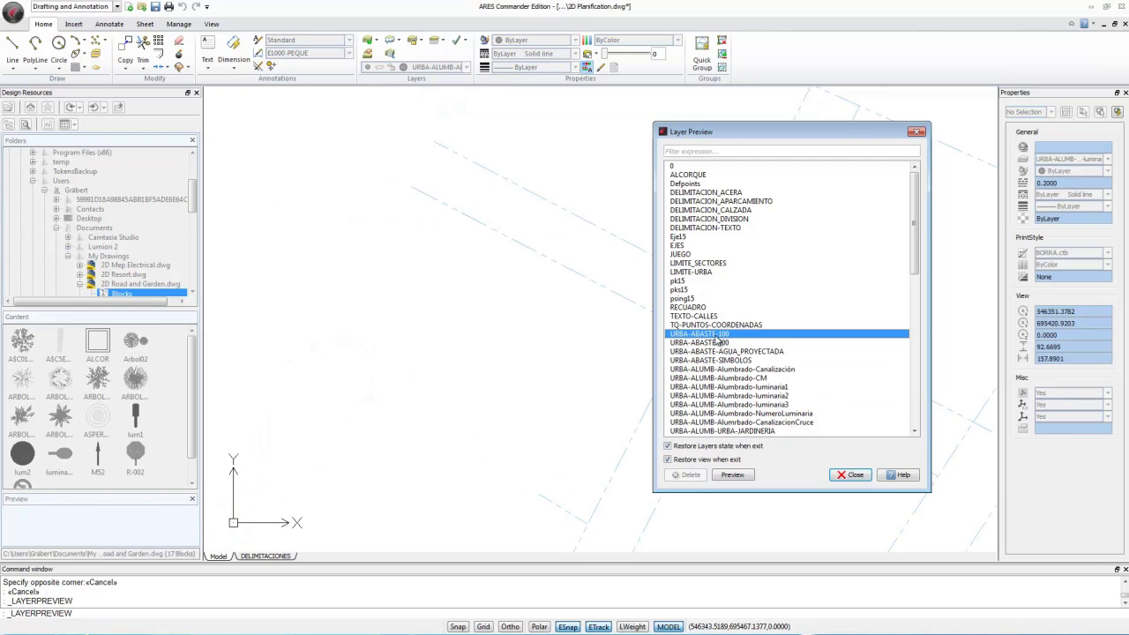
left_click(736, 405, "shift")
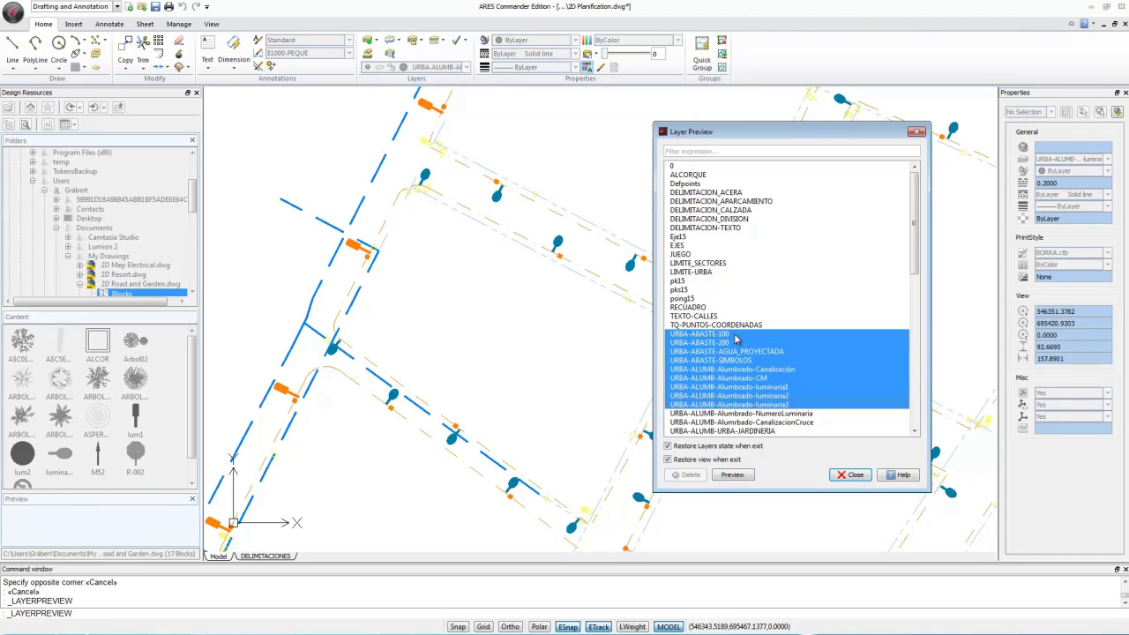
- Preview luminaria1 alone, then all layers with Ctrl+A, ending on URBA-ABASTE-200 only
left_click(748, 387)
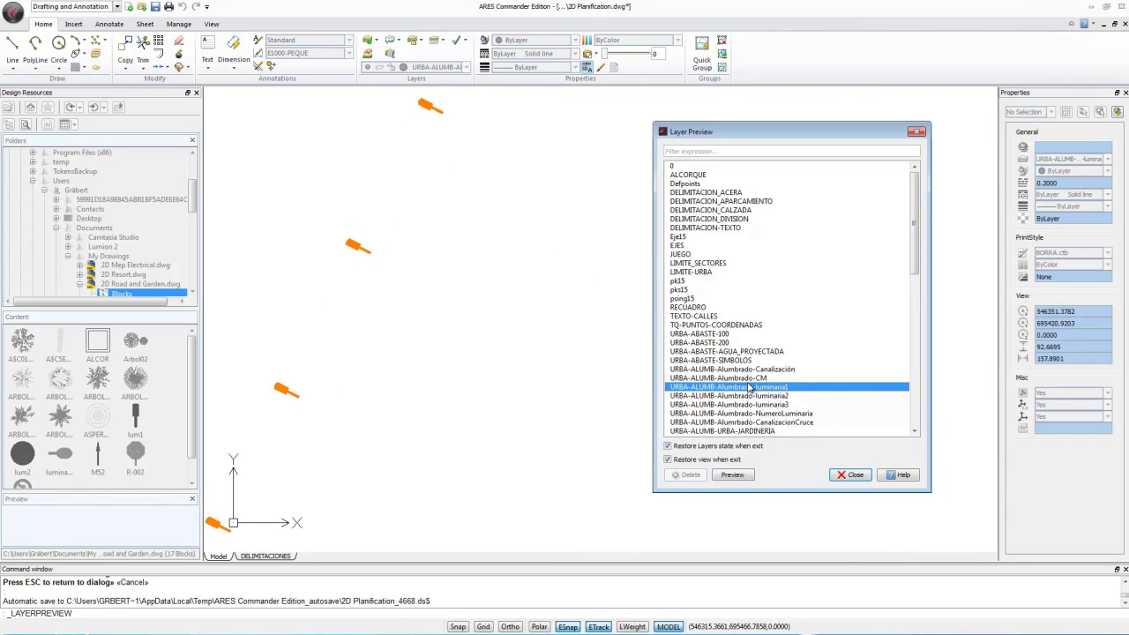
key("ctrl+a")
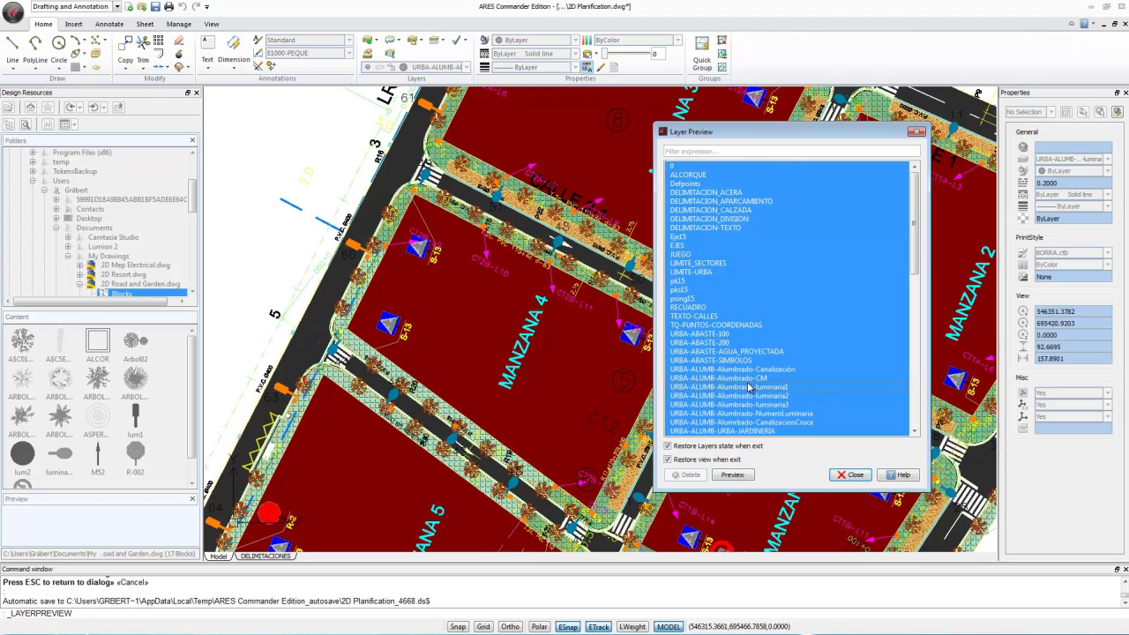
left_click(717, 343)
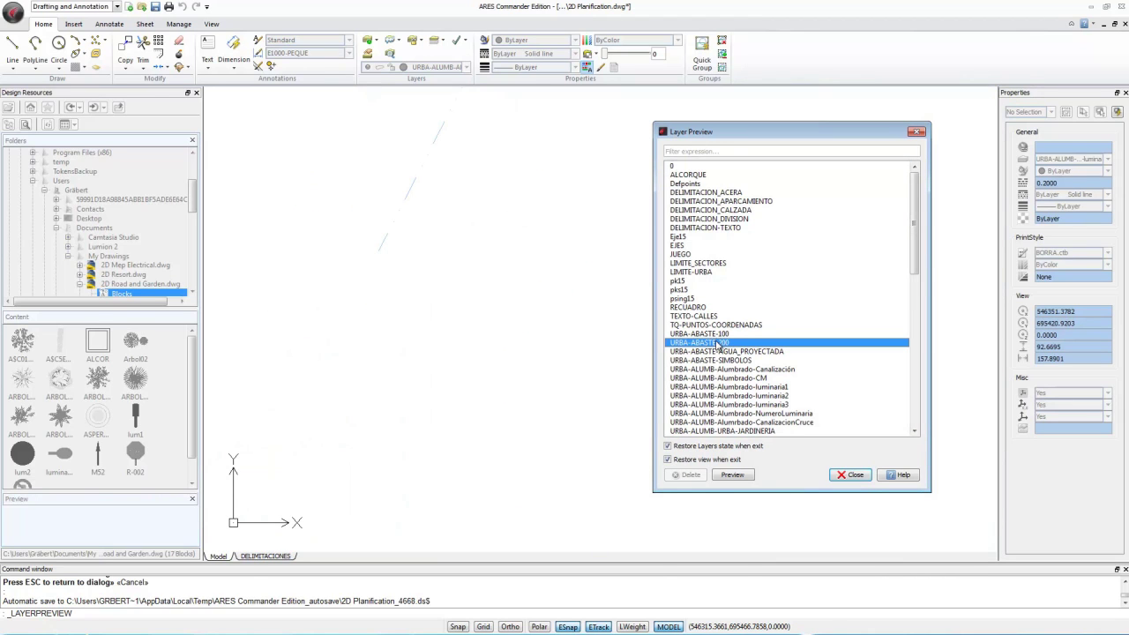
- Filter the layer list with p*, clear the filter, preview RECUADRO alone, and close the preview
left_click(710, 152)
type("p")
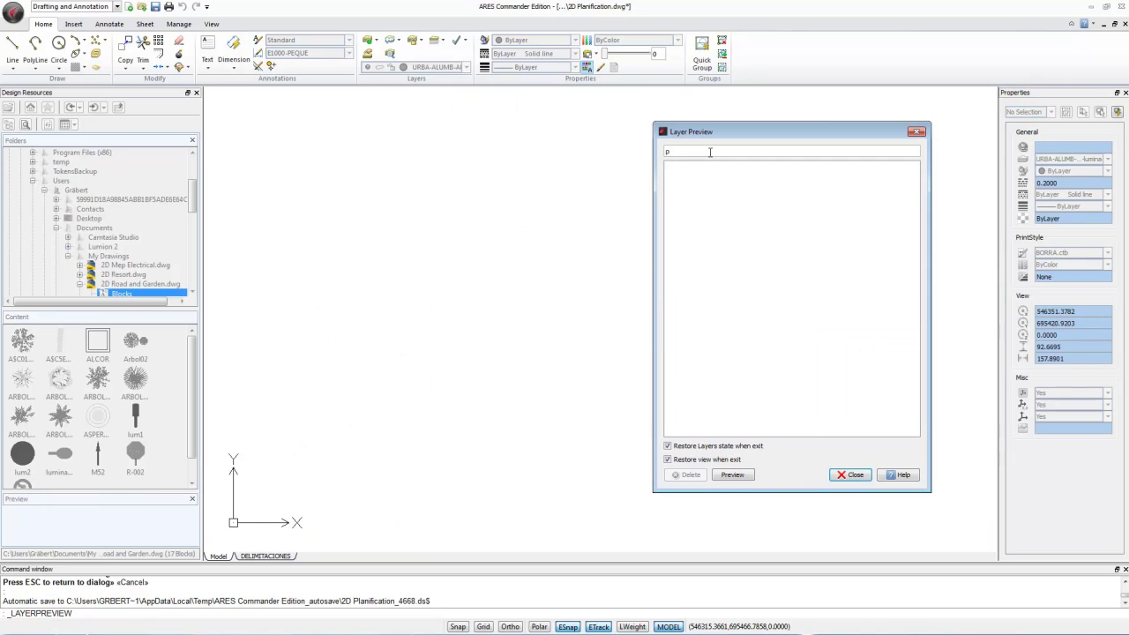
type("*")
key("BackSpace")
key("BackSpace")
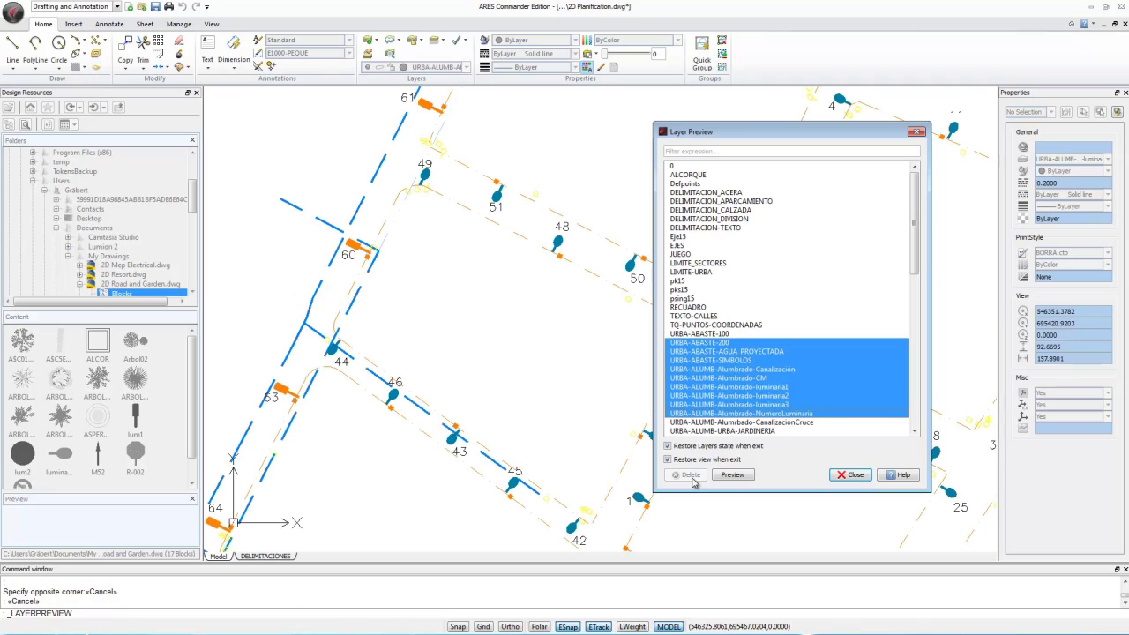
left_click(689, 308)
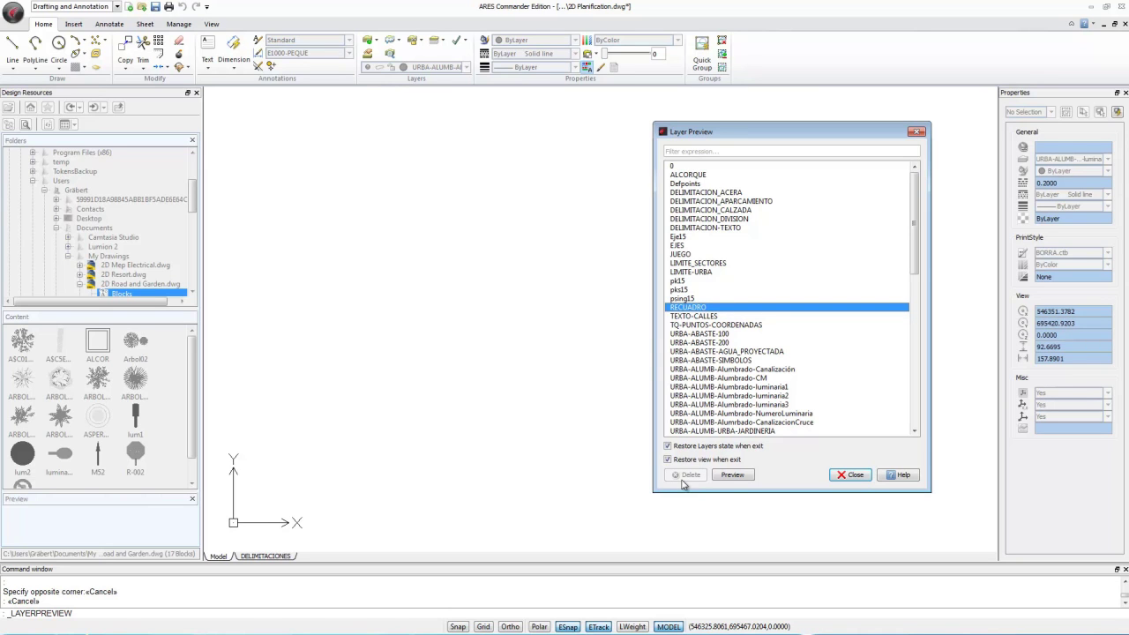
left_click(870, 481)
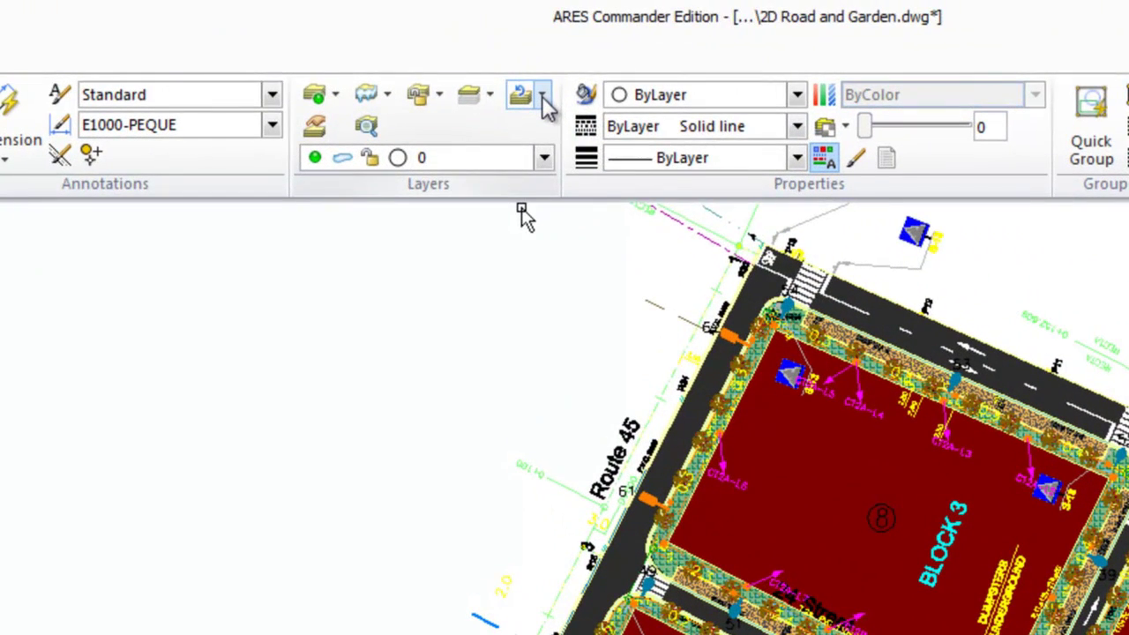
- Use Activate Layer on the object at the upper-right block corner to make psing15 current
left_click(463, 41)
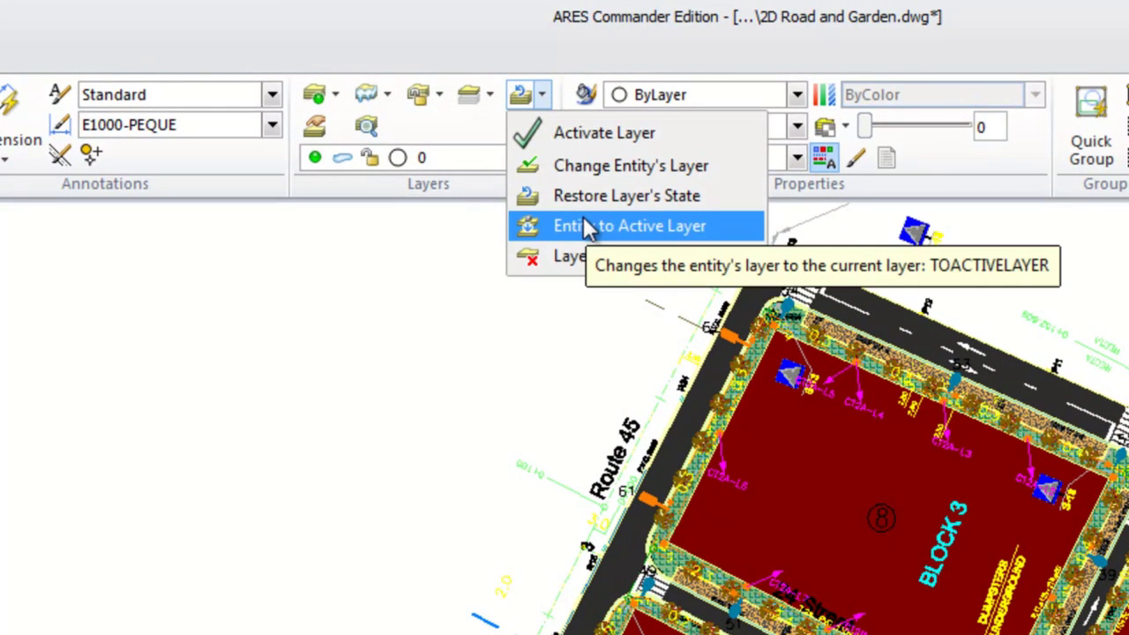
left_click(681, 133)
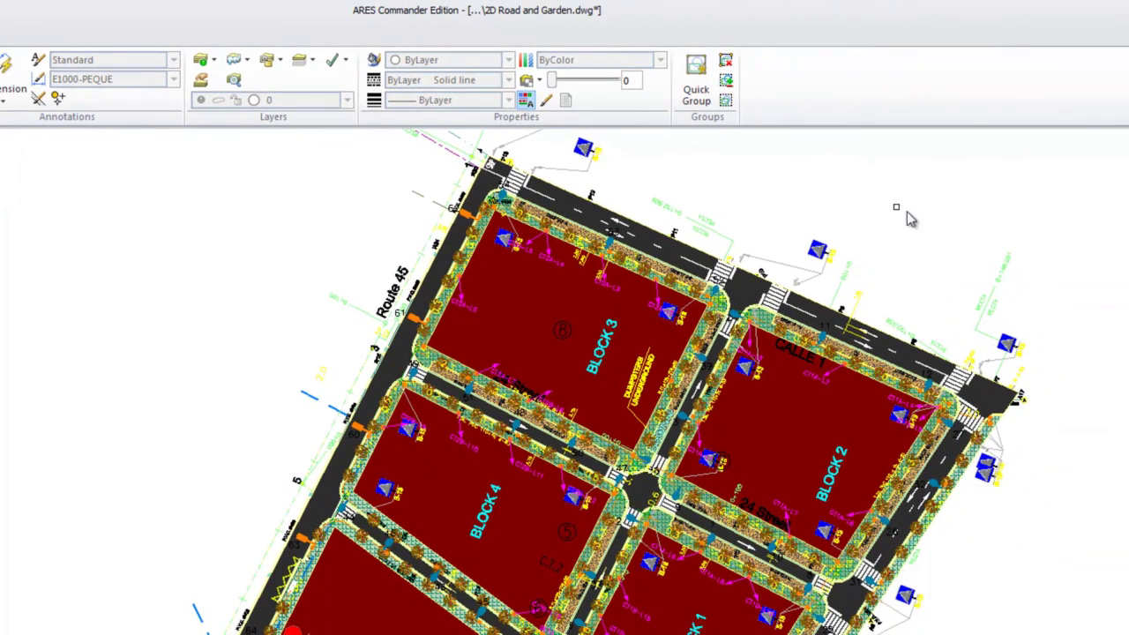
left_click(982, 337)
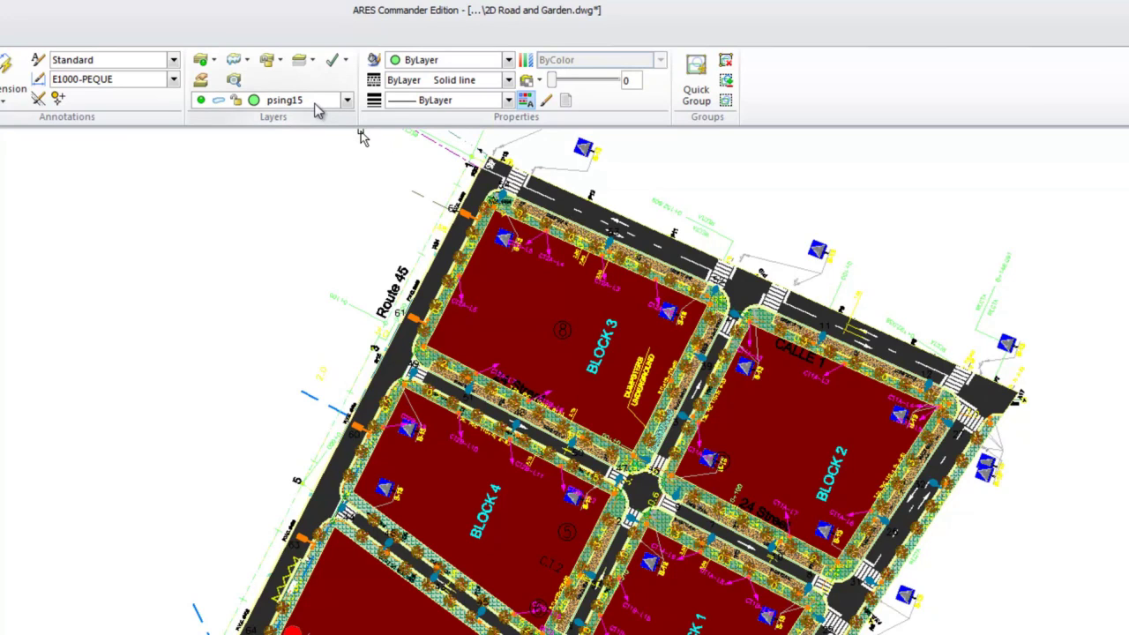
left_click(344, 59)
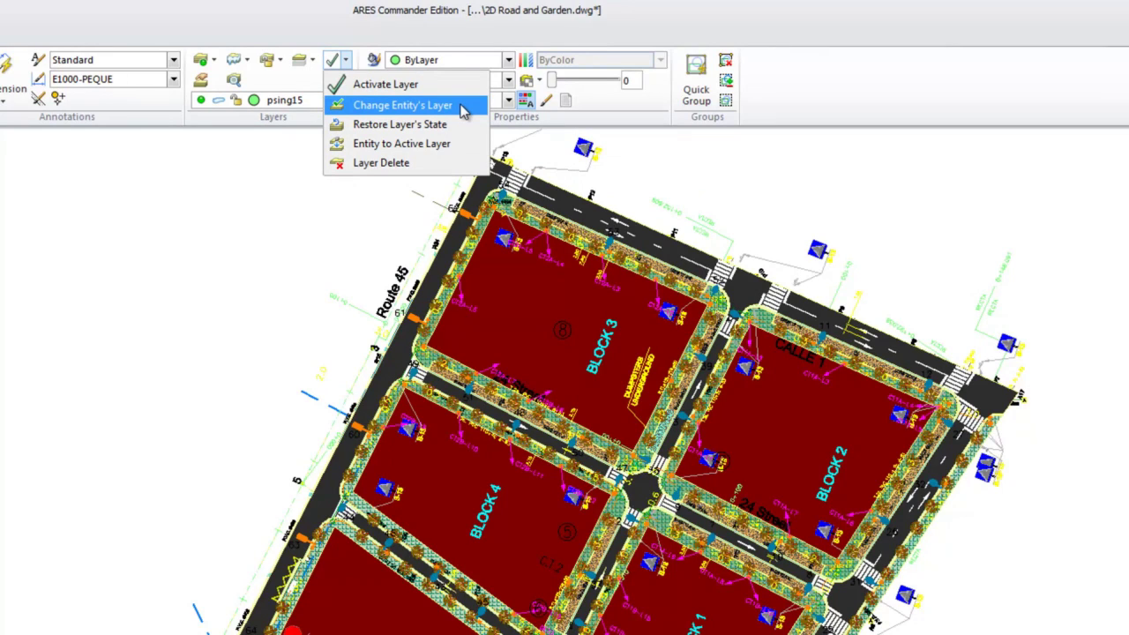
- Use Change Entity's Layer to move the CALLE 1 road onto the blue sign symbol's layer
left_click(462, 106)
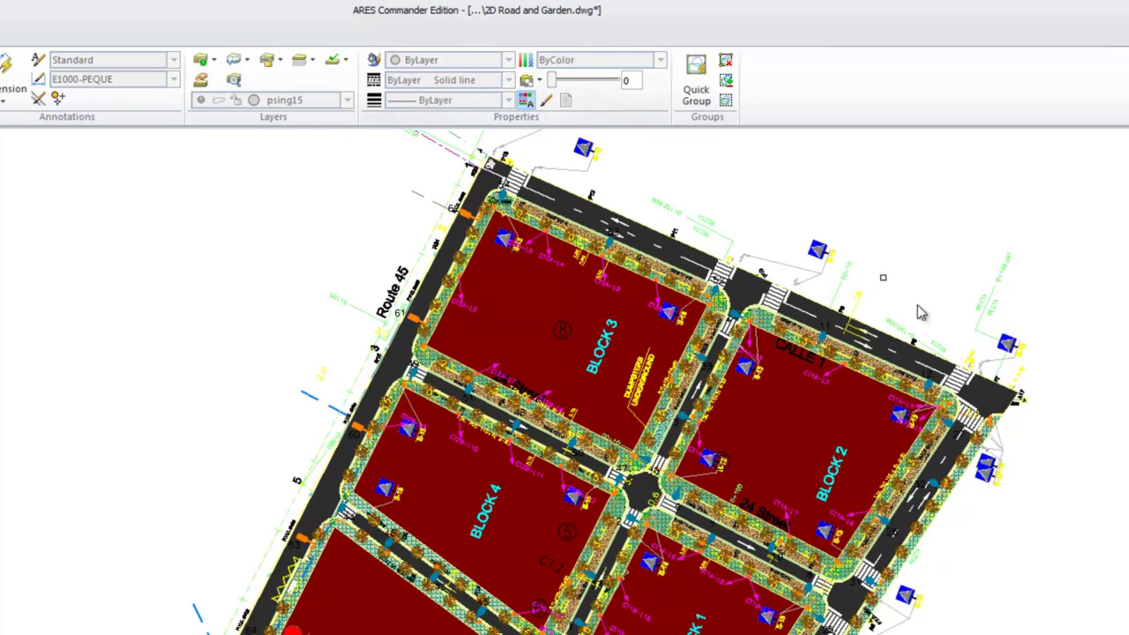
left_click(901, 369)
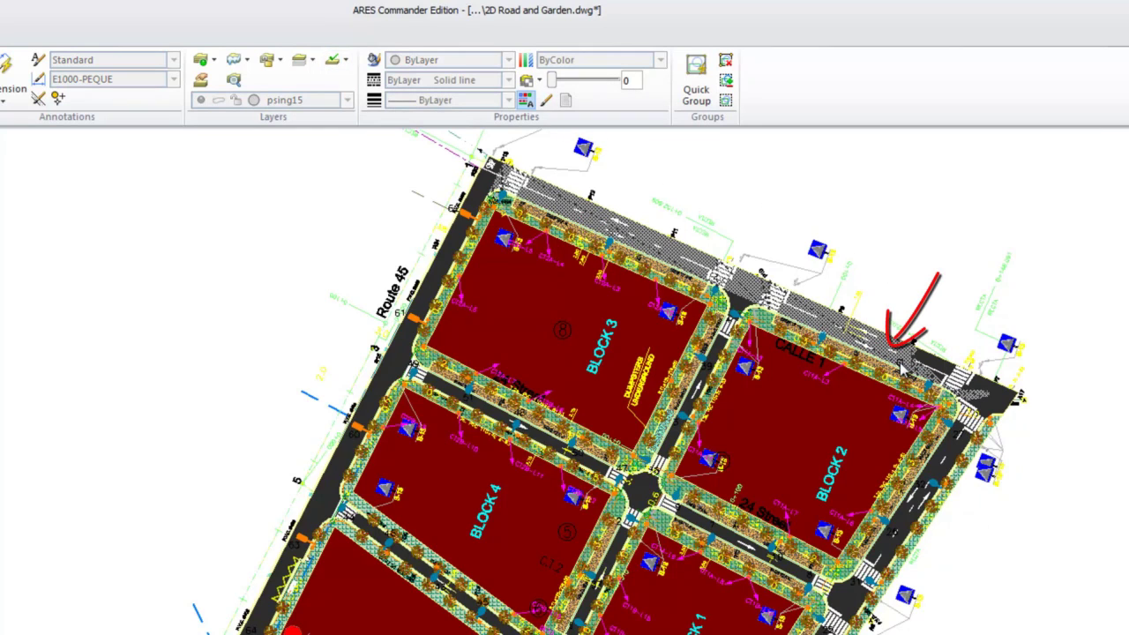
key("Return")
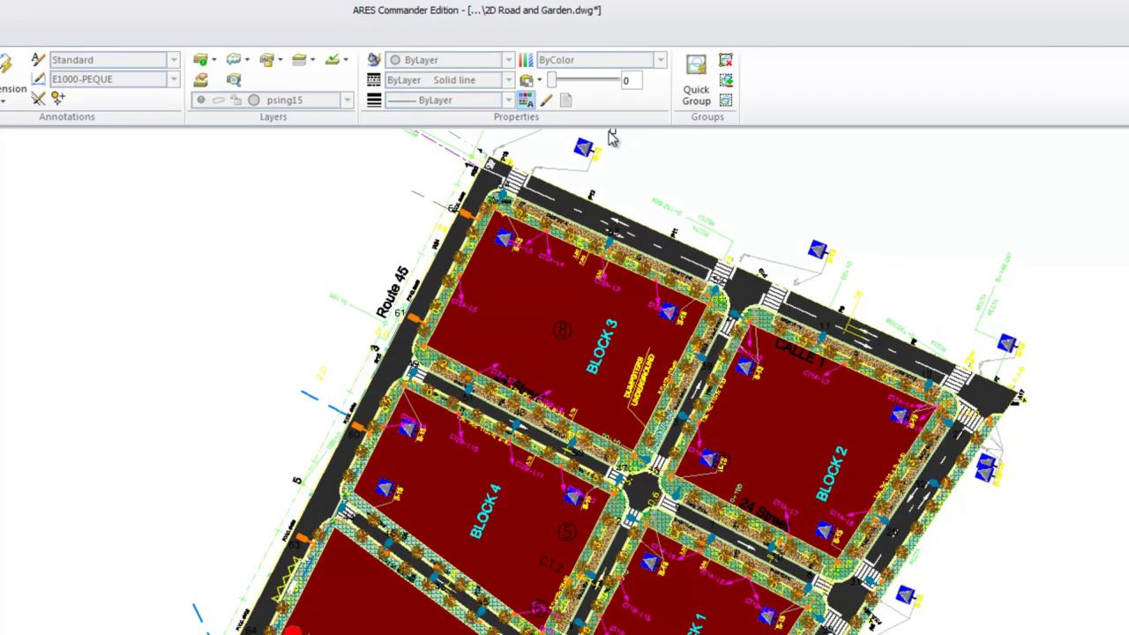
left_click(584, 141)
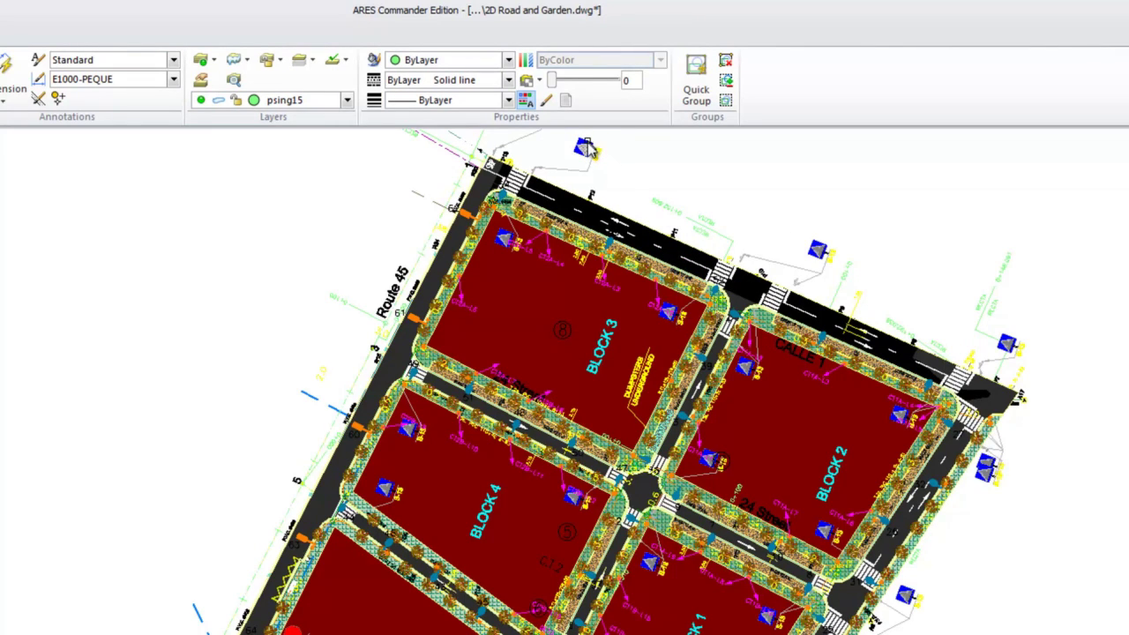
- Select the top road and then the blue sign to compare their layers
left_click(648, 251)
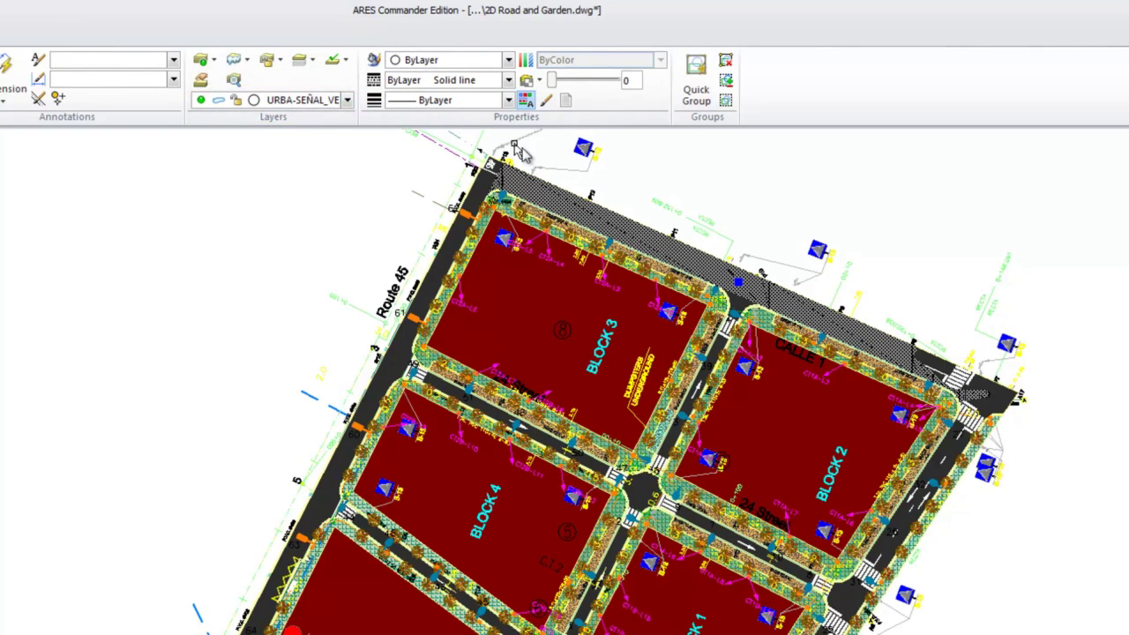
key("Escape")
left_click(583, 150)
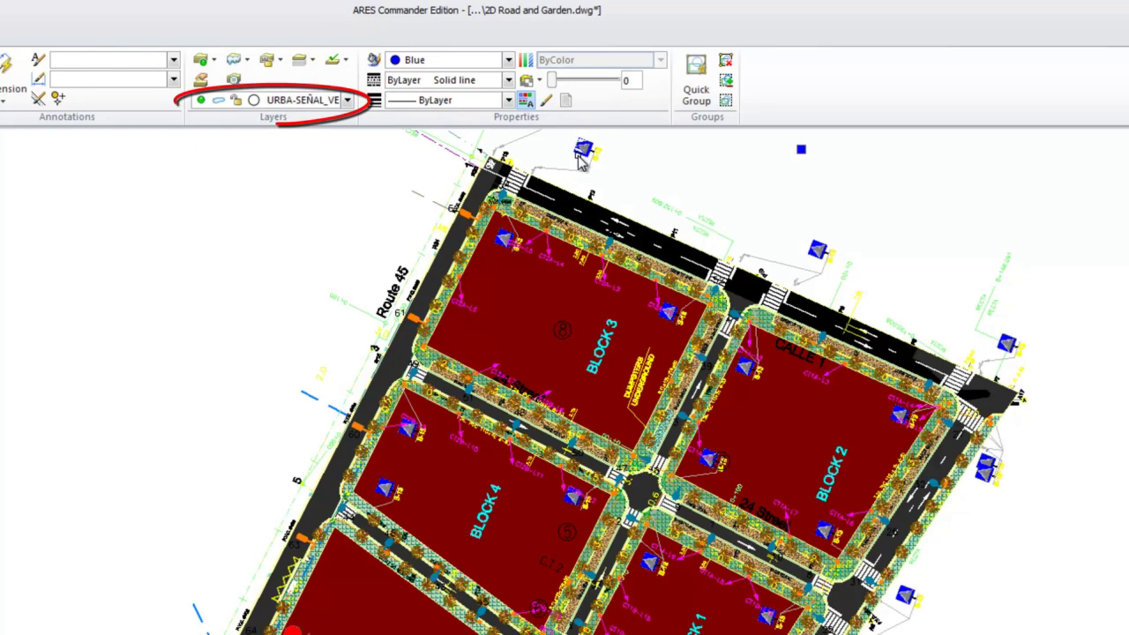
key("Escape")
left_click(343, 59)
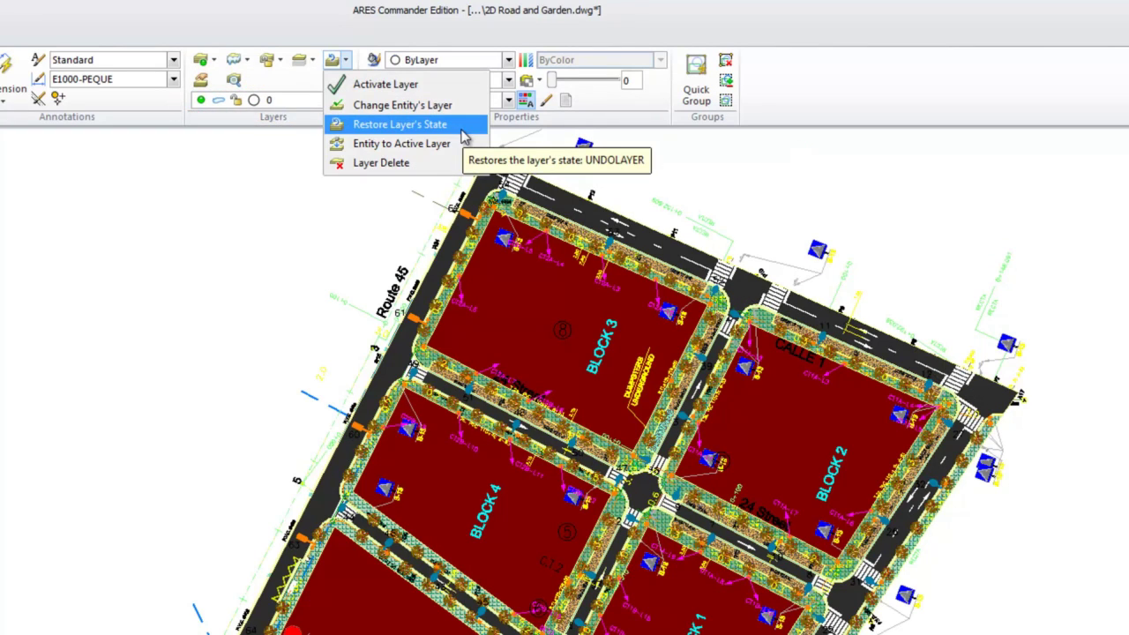
- Launch Layer Delete from the Layer Tools dropdown
left_click(427, 170)
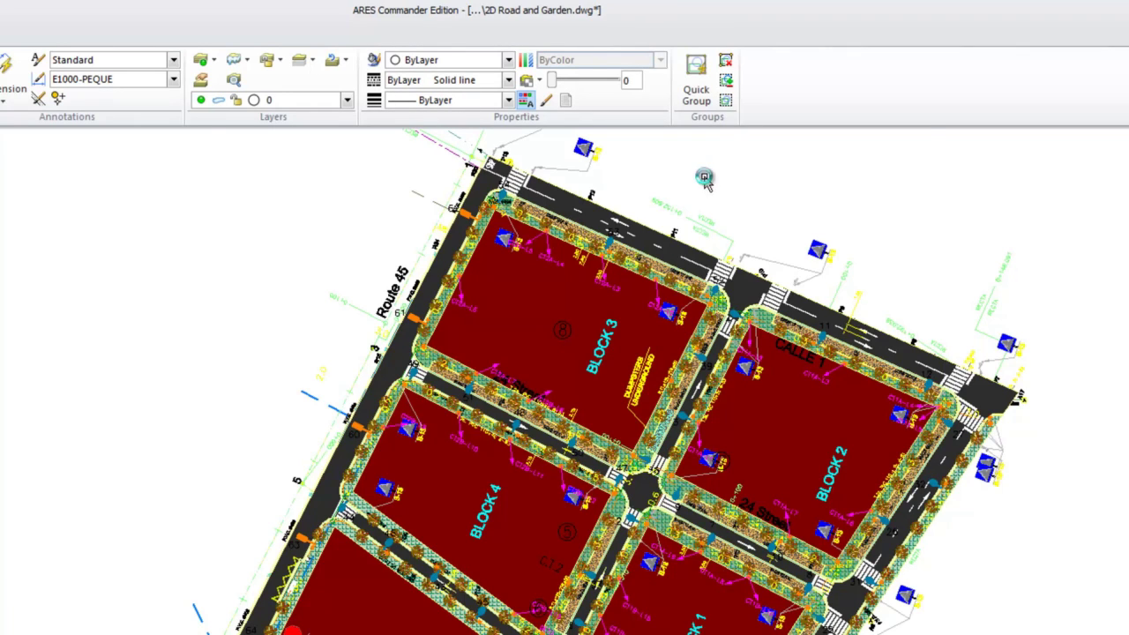
- Search the Help index for 'layer' and open the Activating a Layer topic
key("F1")
type("layer")
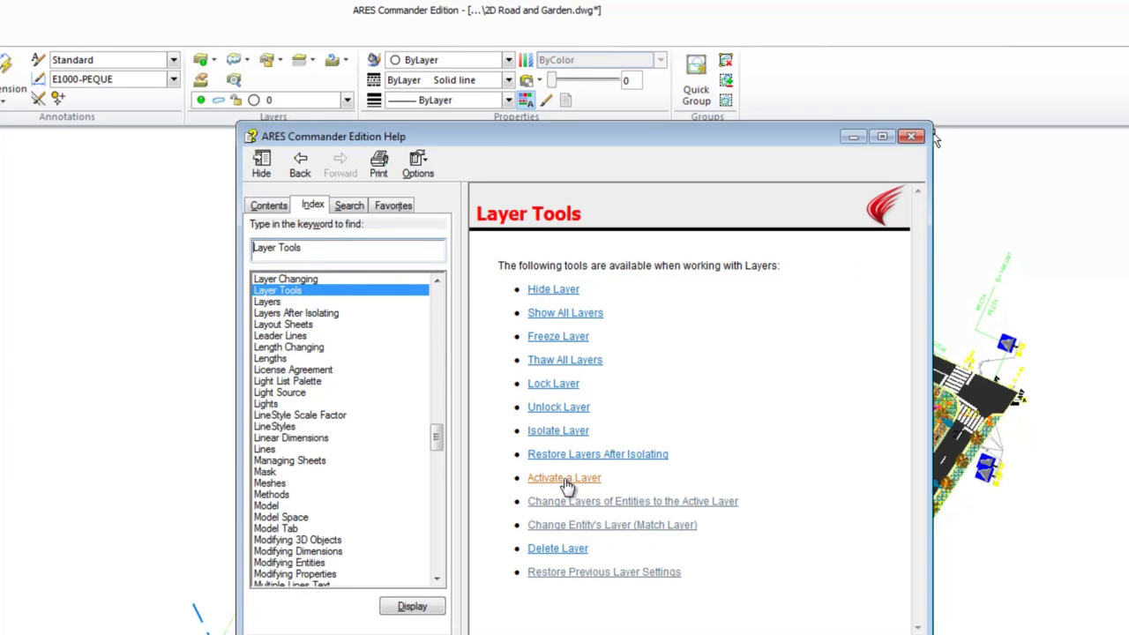
left_click(566, 481)
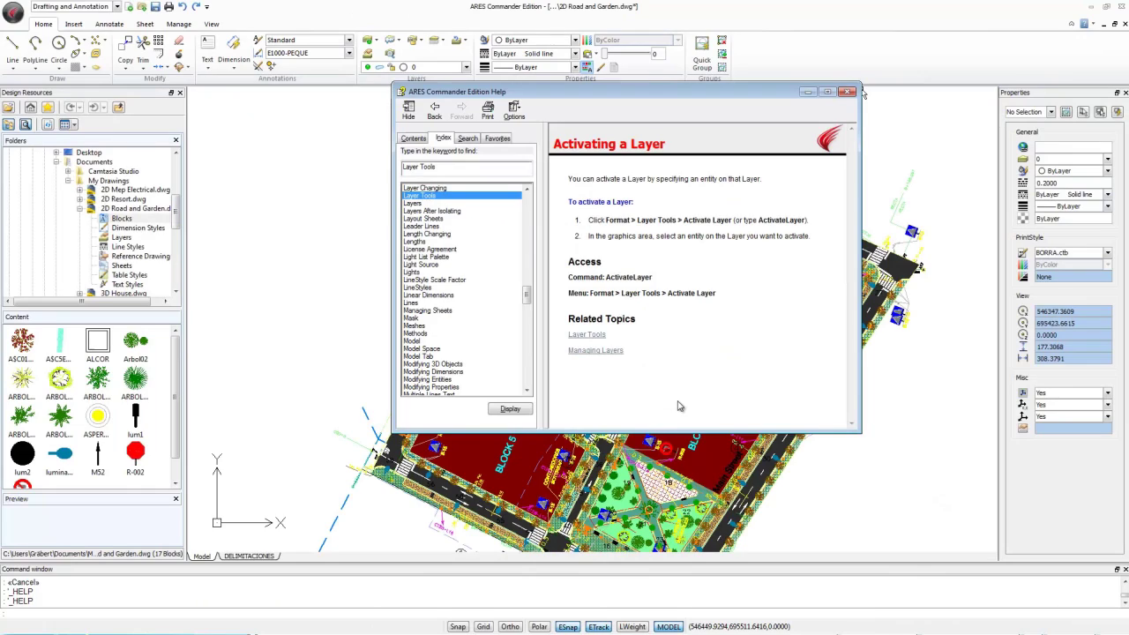